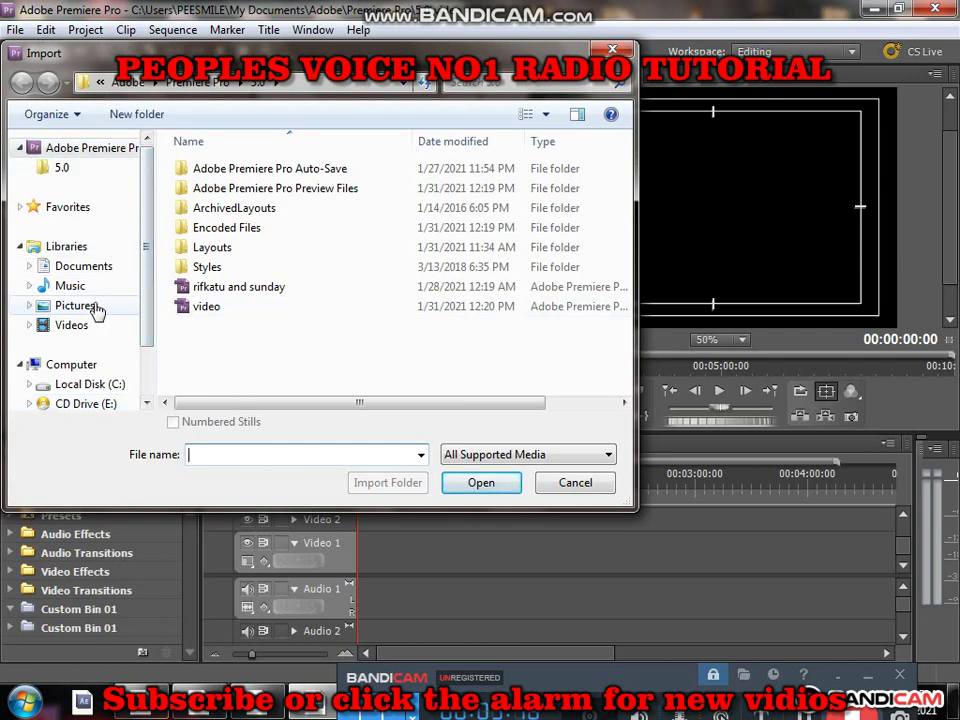
Import the Wildlife video from the Sample Videos folder of the Videos library into the project
click(76, 326)
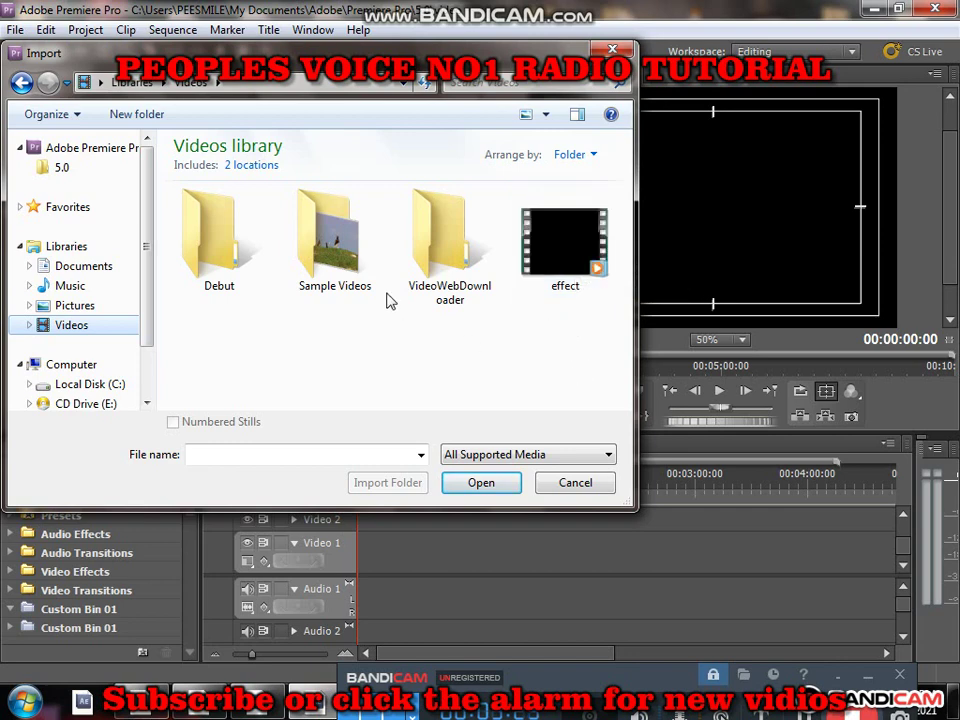
click(352, 262)
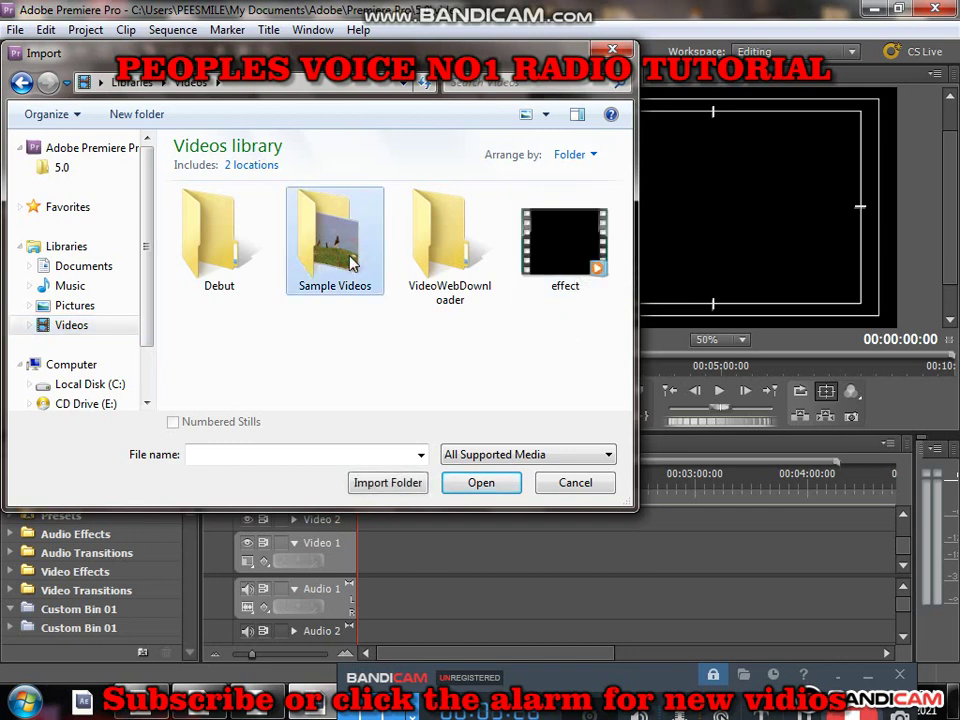
double_click(352, 262)
click(210, 218)
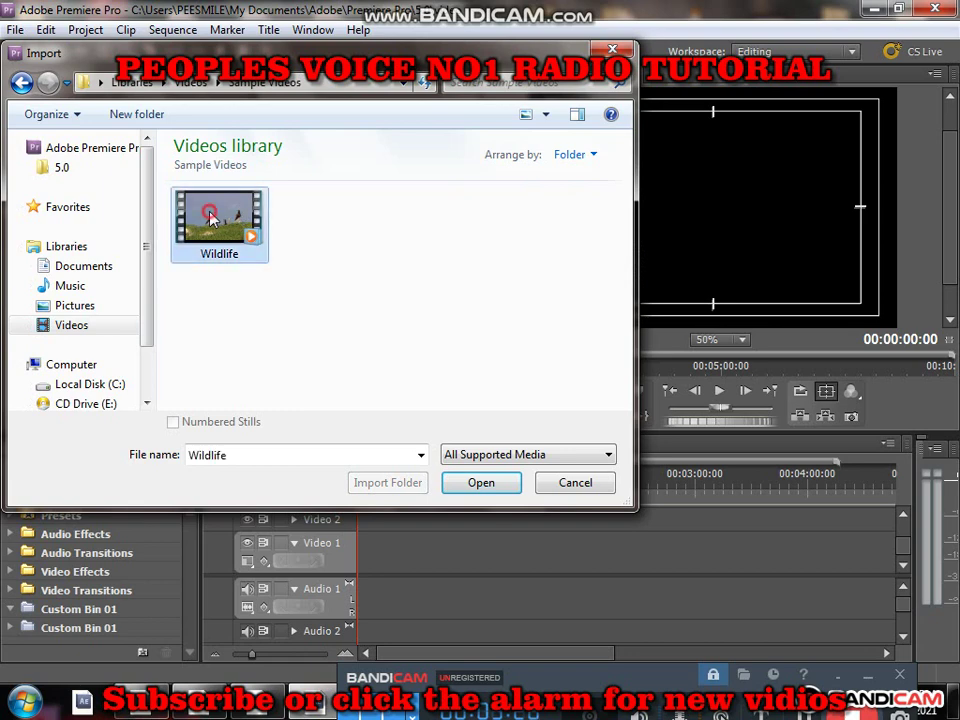
click(476, 486)
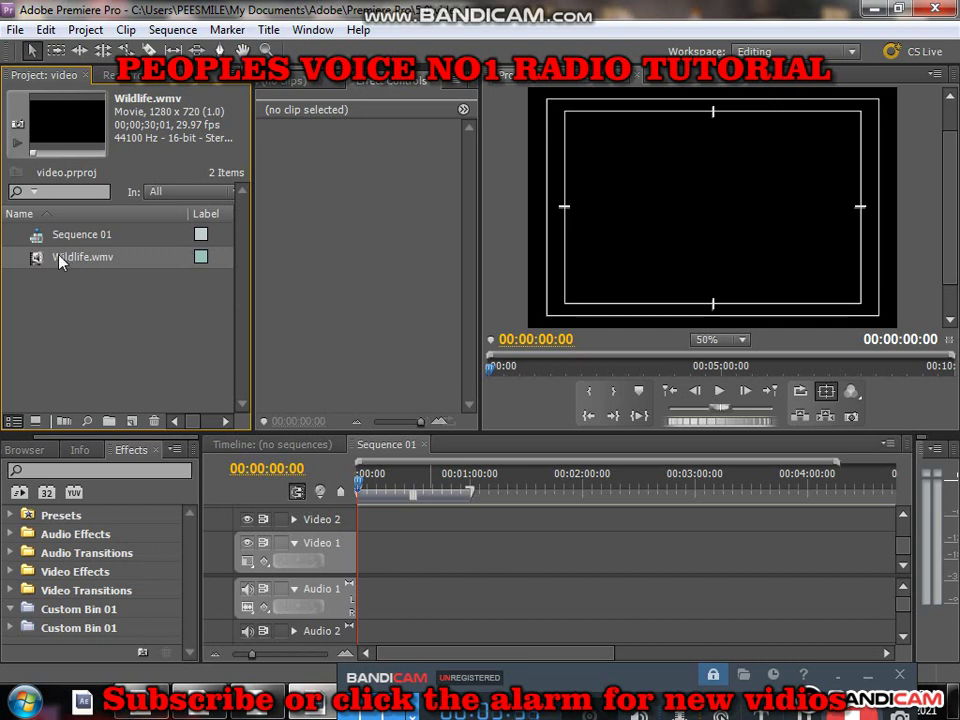
Insert Wildlife.wmv into Sequence 01 and return the playhead to the start of the sequence
right_click(58, 259)
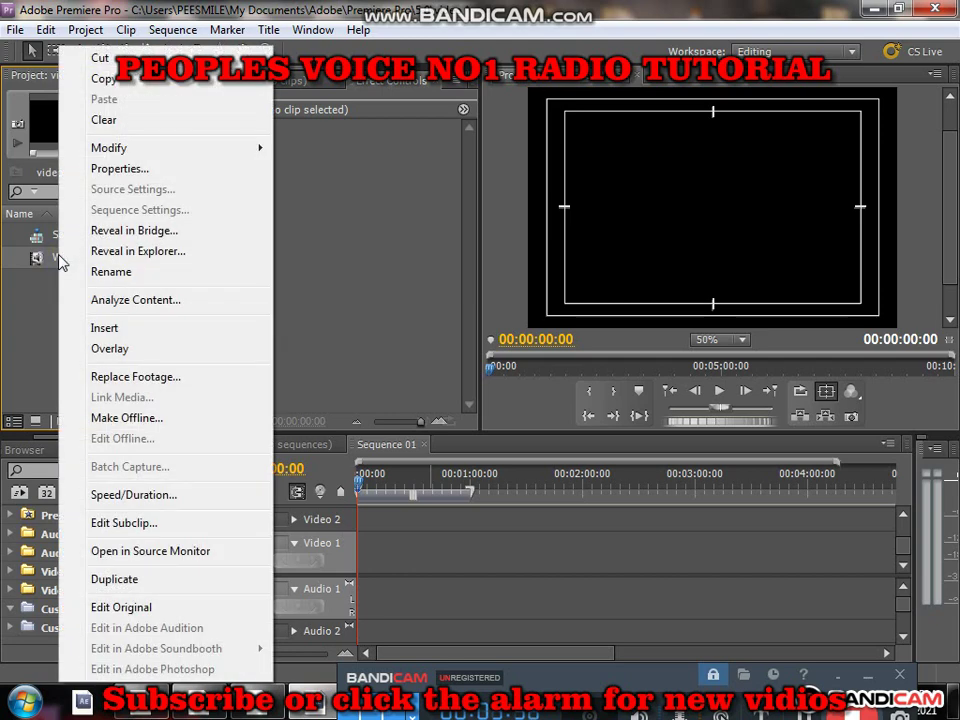
click(132, 330)
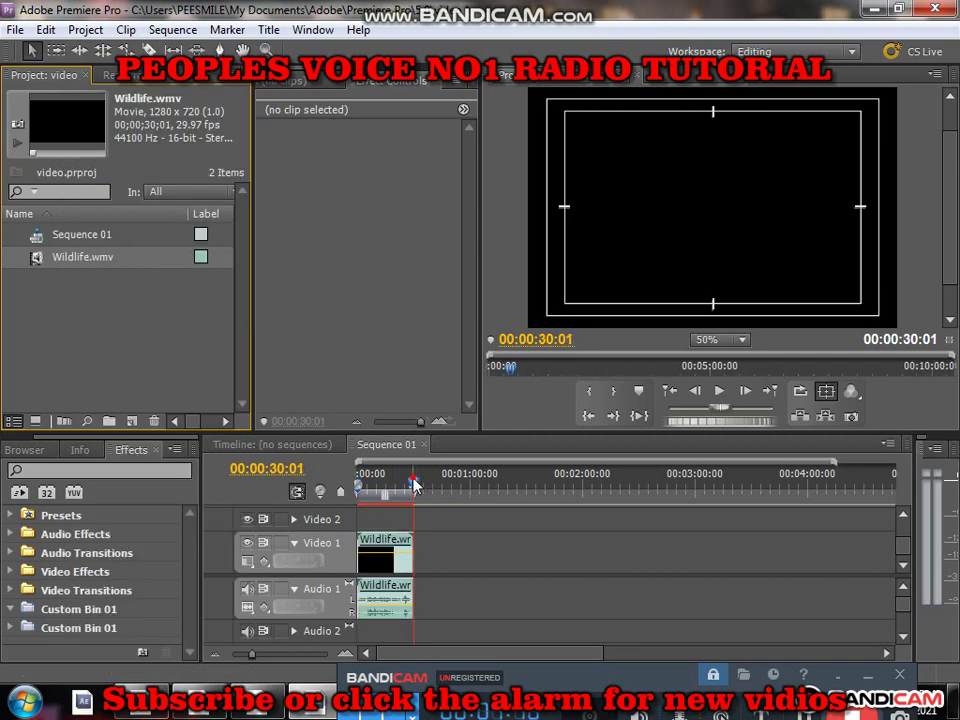
drag(413, 490, 343, 491)
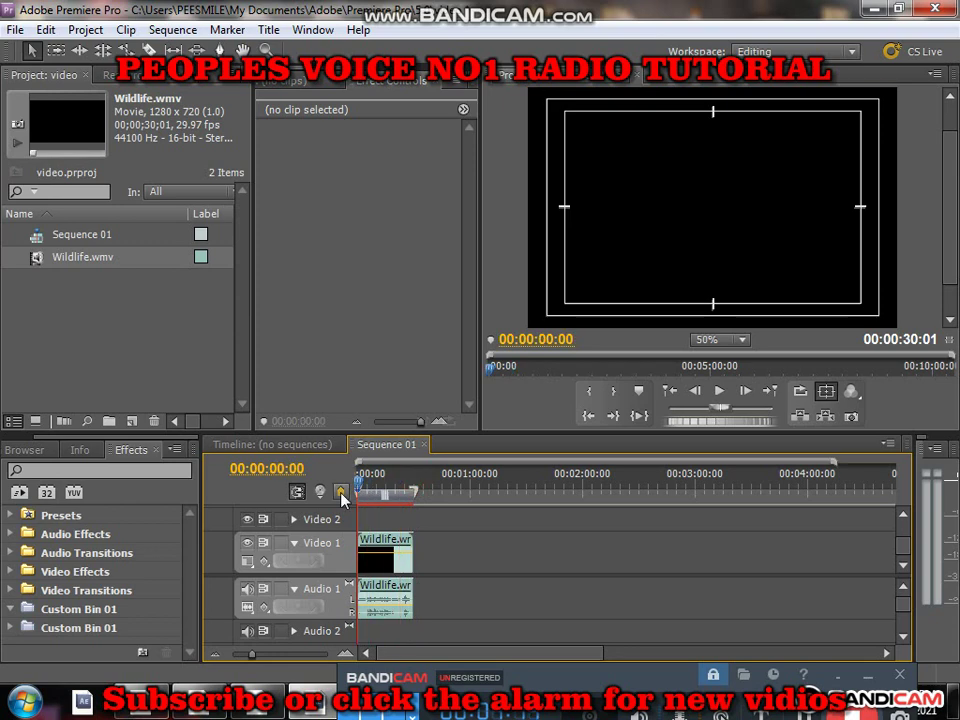
Play the Wildlife clip from the sequence start, stop playback, and scrub the playhead through the clip back towards the start
key(space)
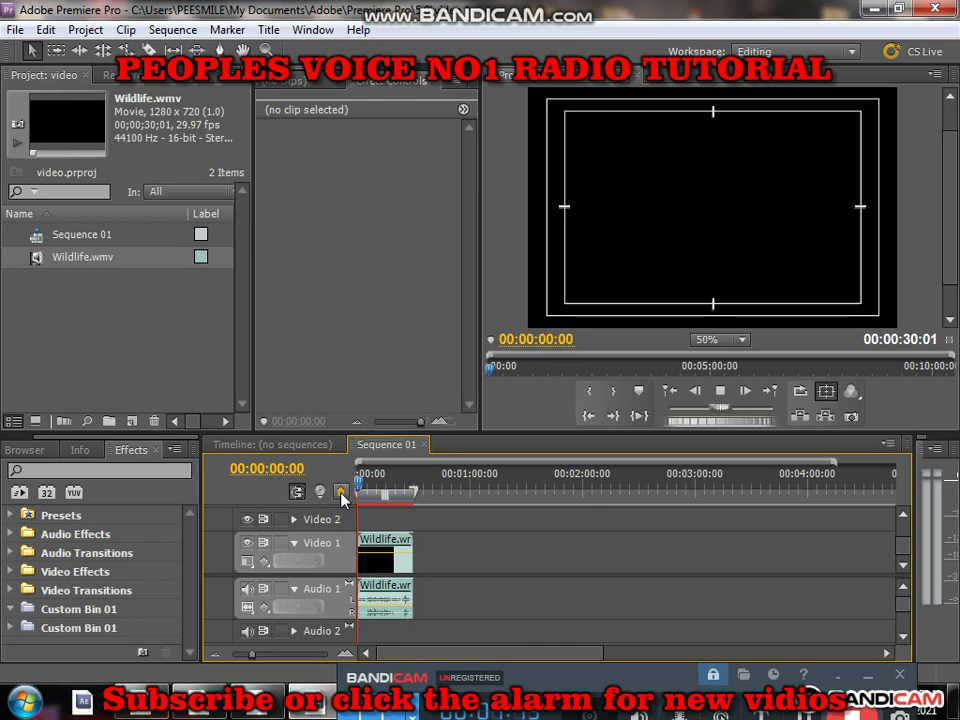
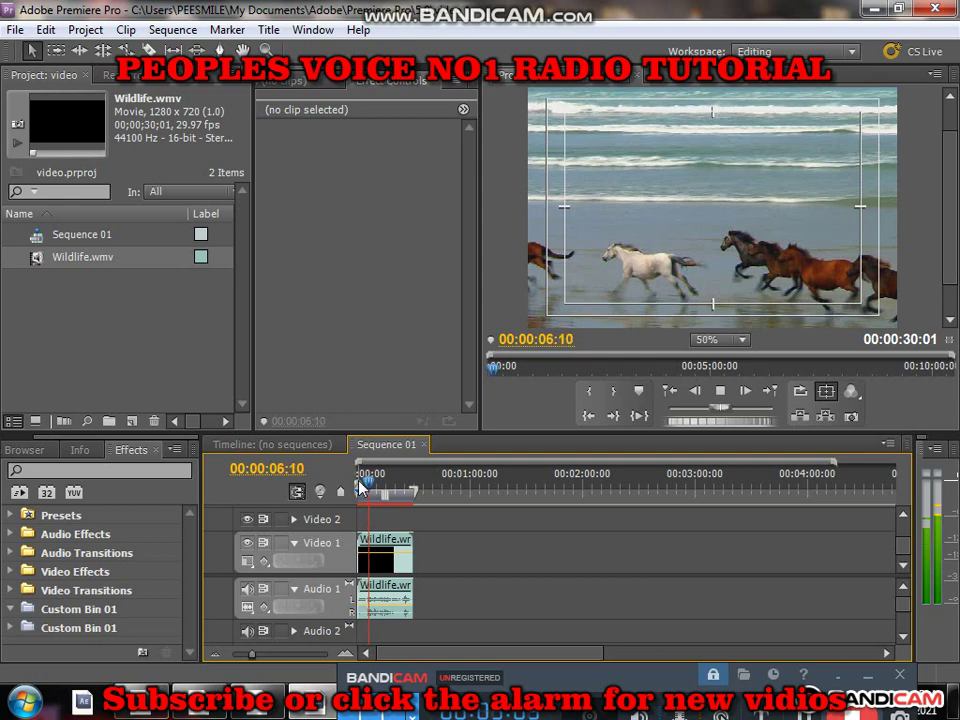
key(space)
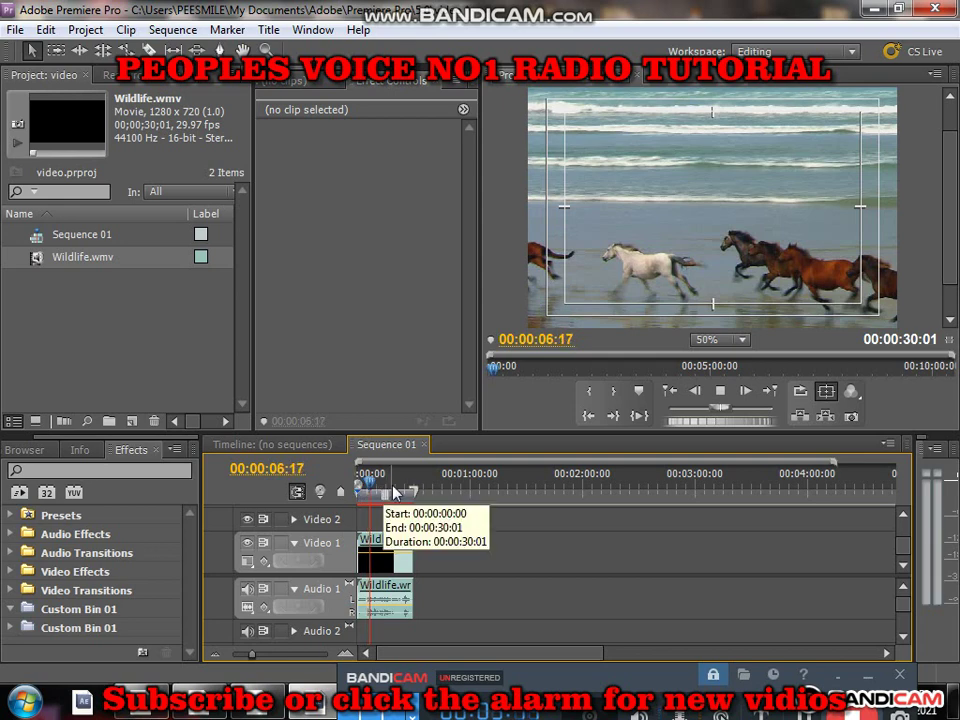
click(388, 483)
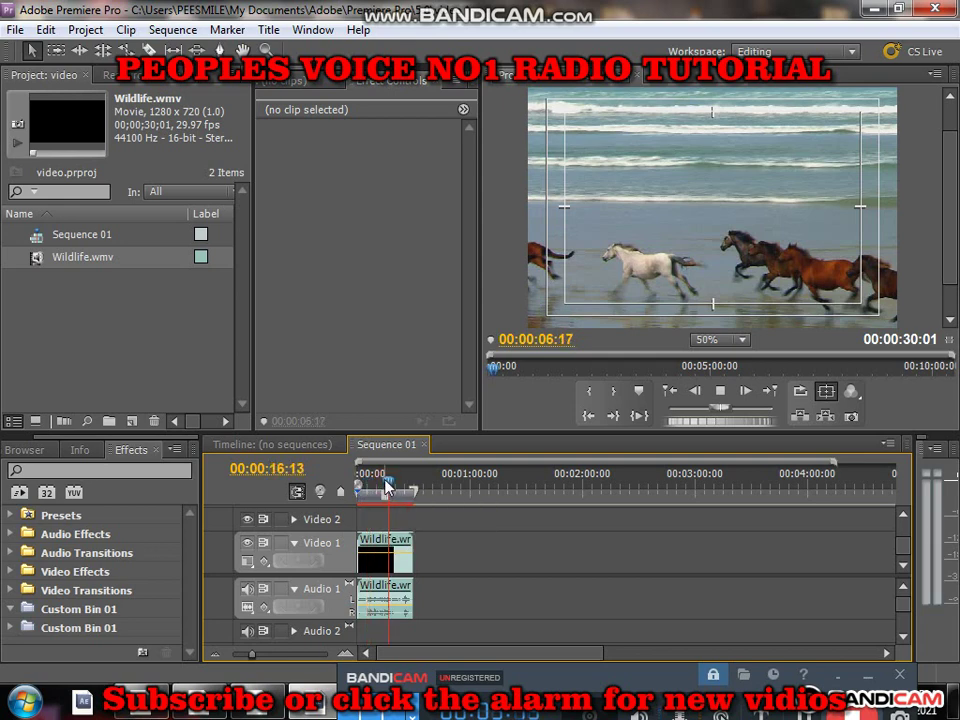
drag(384, 489, 357, 489)
Move the Wildlife clip along the timeline to start at about 00:01:13:00 and scrub the playhead over it to 00:01:32:00
click(376, 543)
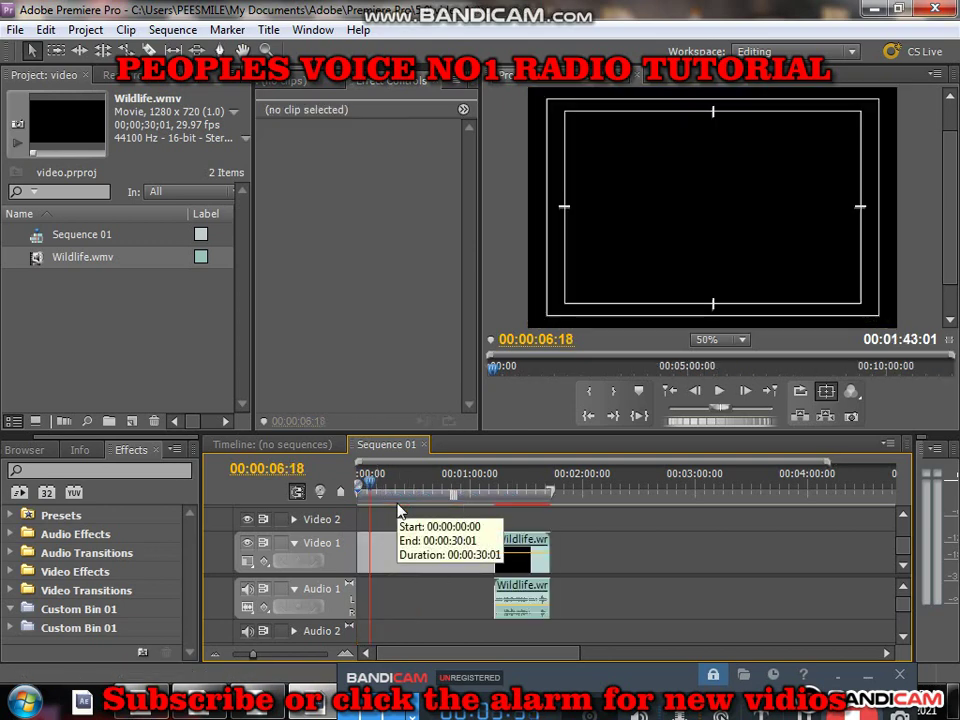
click(514, 495)
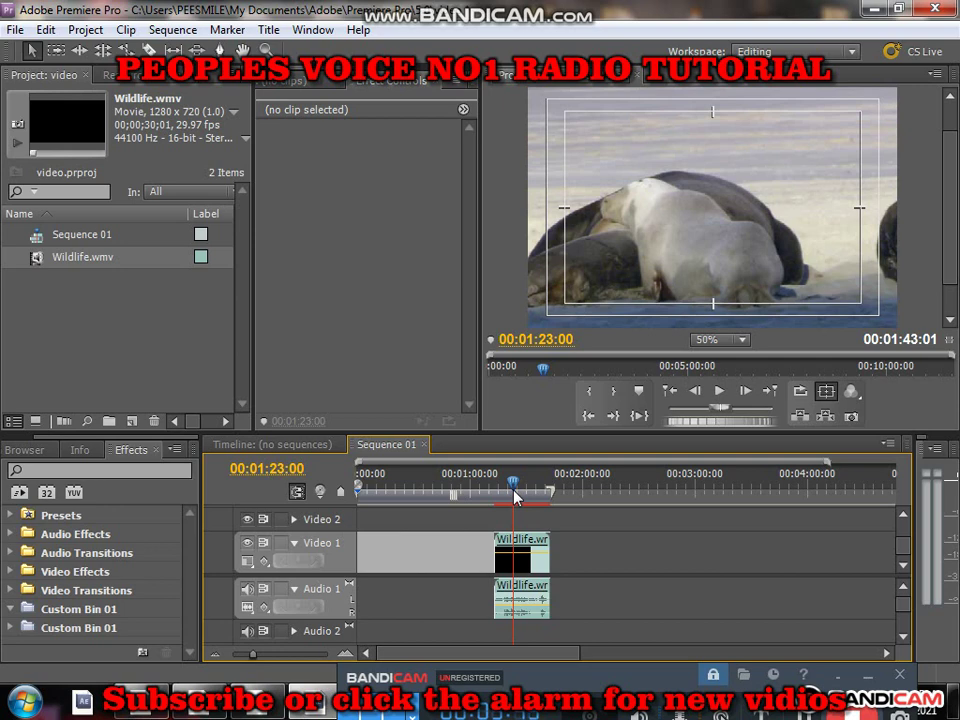
drag(515, 497, 529, 489)
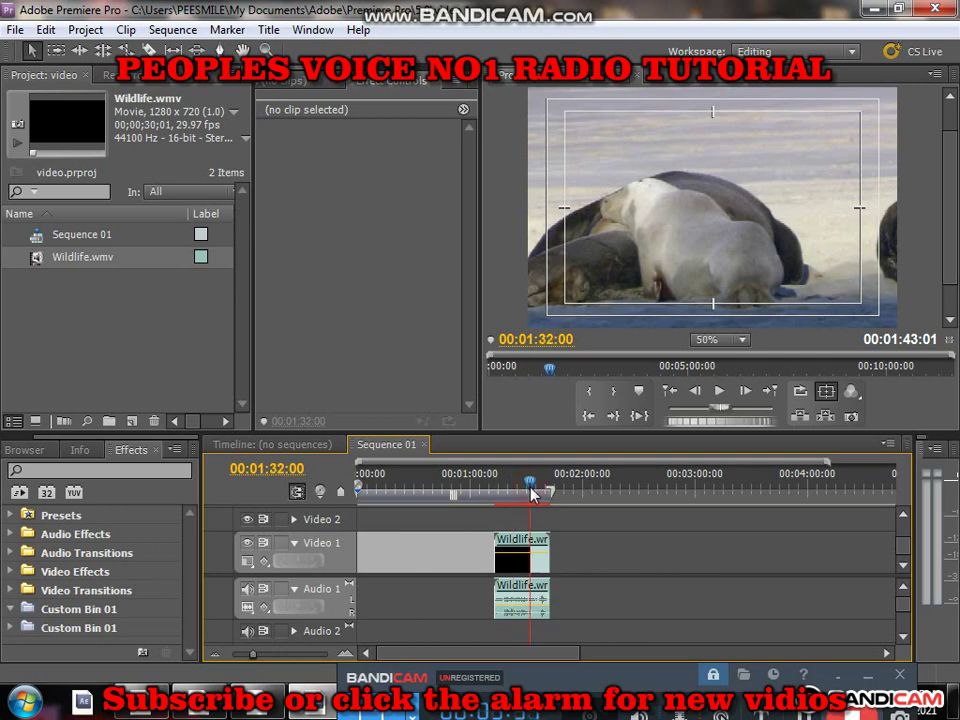
click(605, 558)
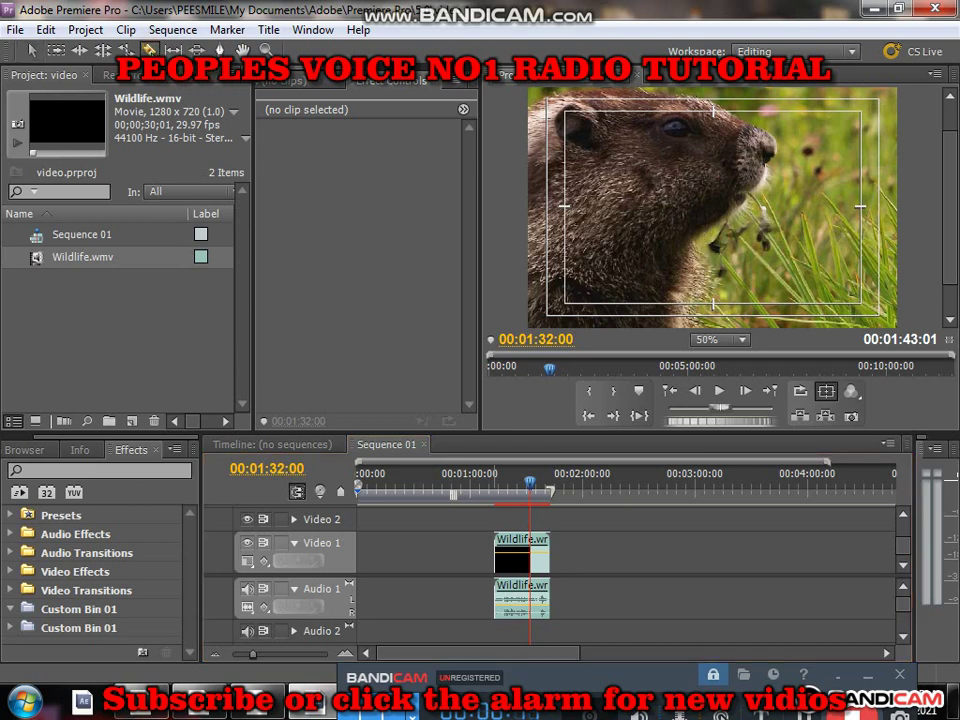
Split the Wildlife clip at 00:01:28:00 with the Razor tool and switch back to the Selection tool
drag(527, 497, 522, 497)
key(c)
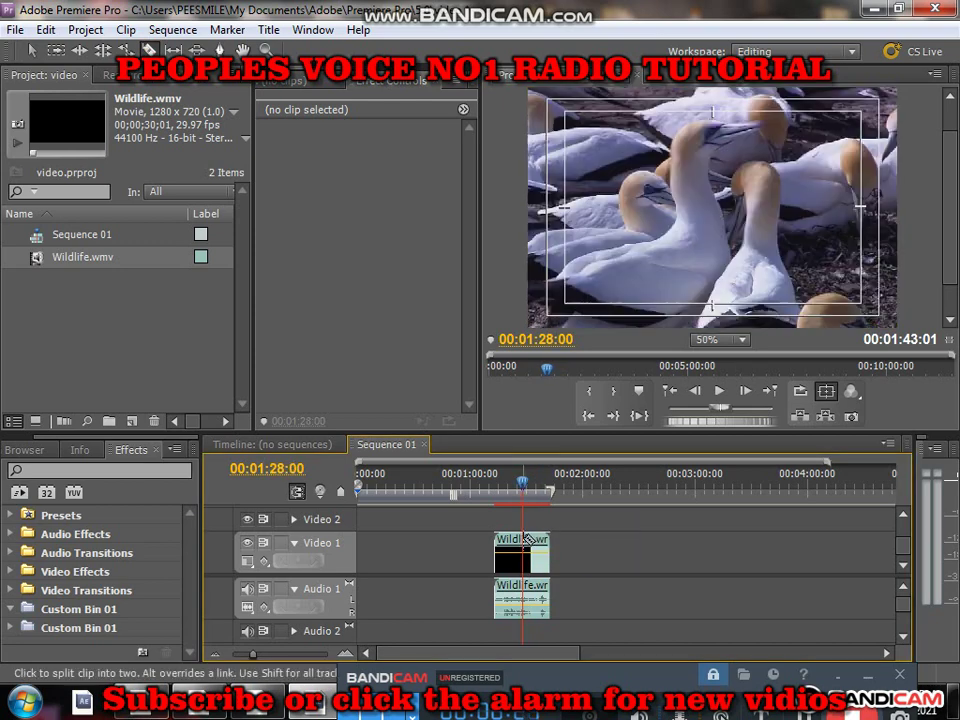
click(524, 540)
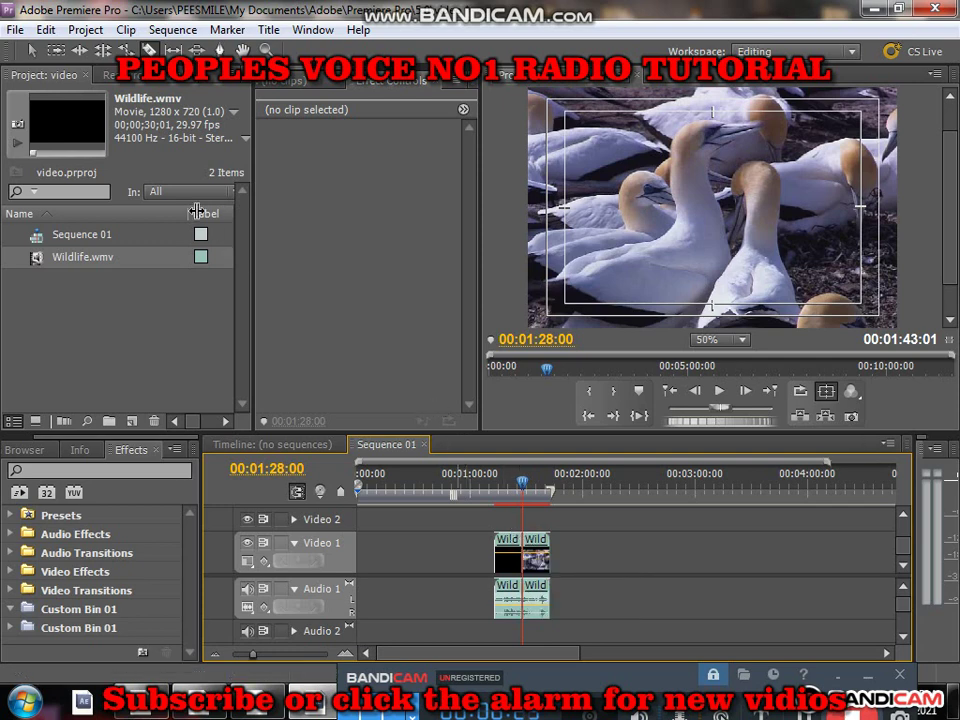
key(v)
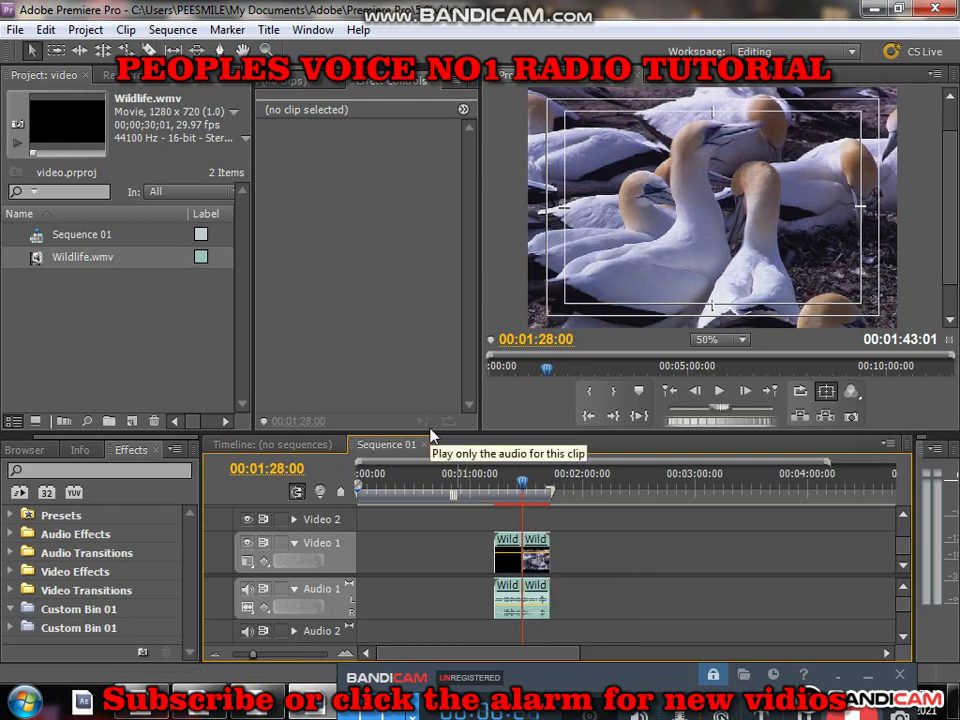
Move the second Wildlife piece about 24 seconds later and ripple delete the gap between the two pieces
drag(538, 552, 586, 553)
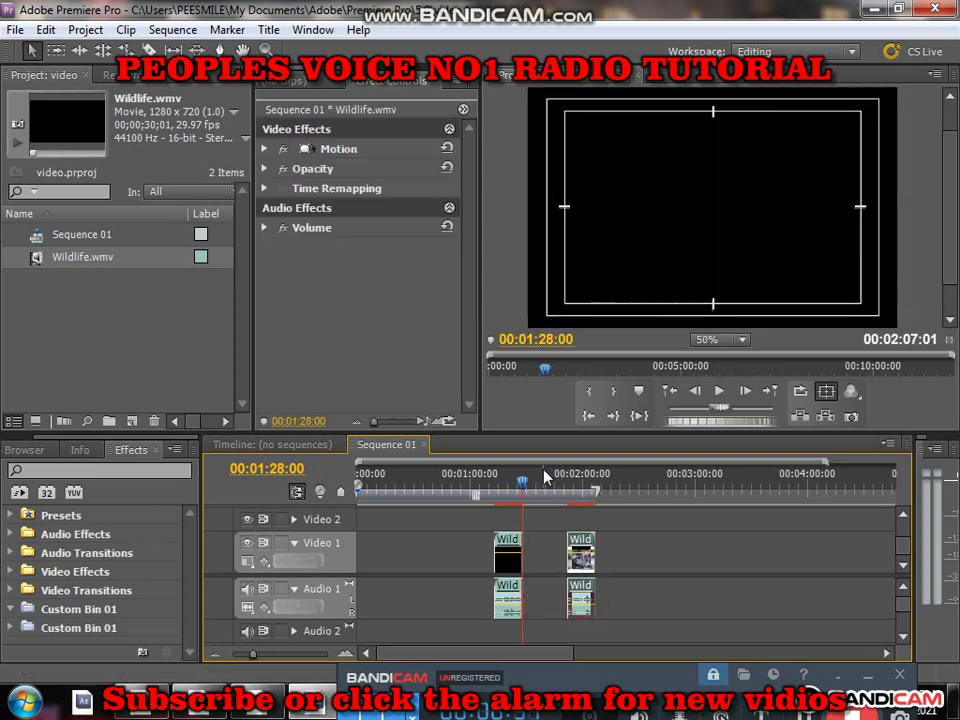
right_click(557, 551)
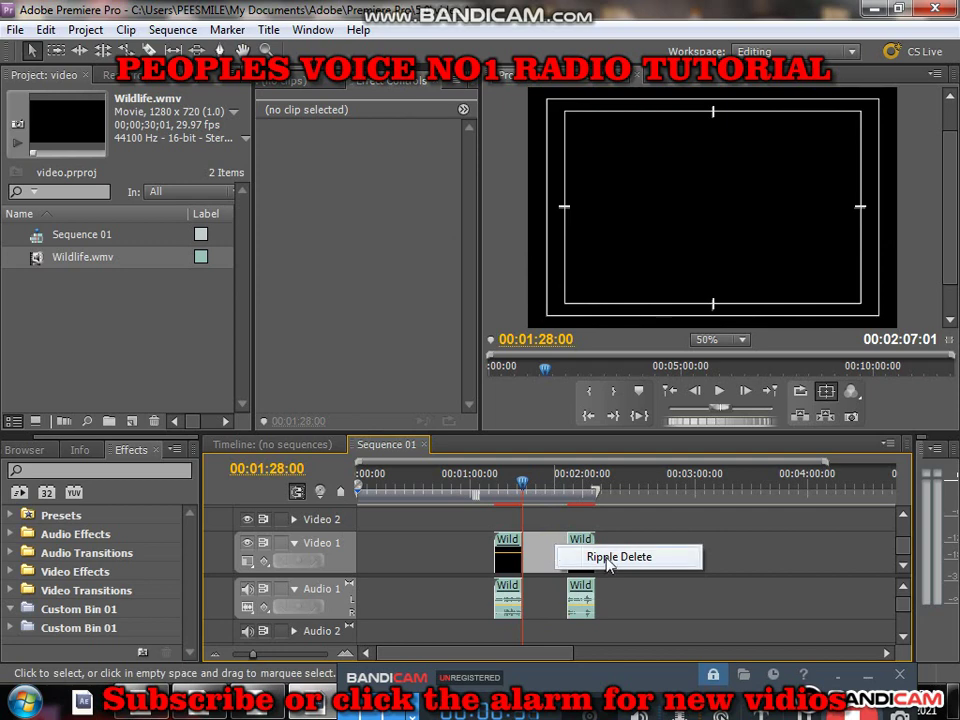
click(594, 558)
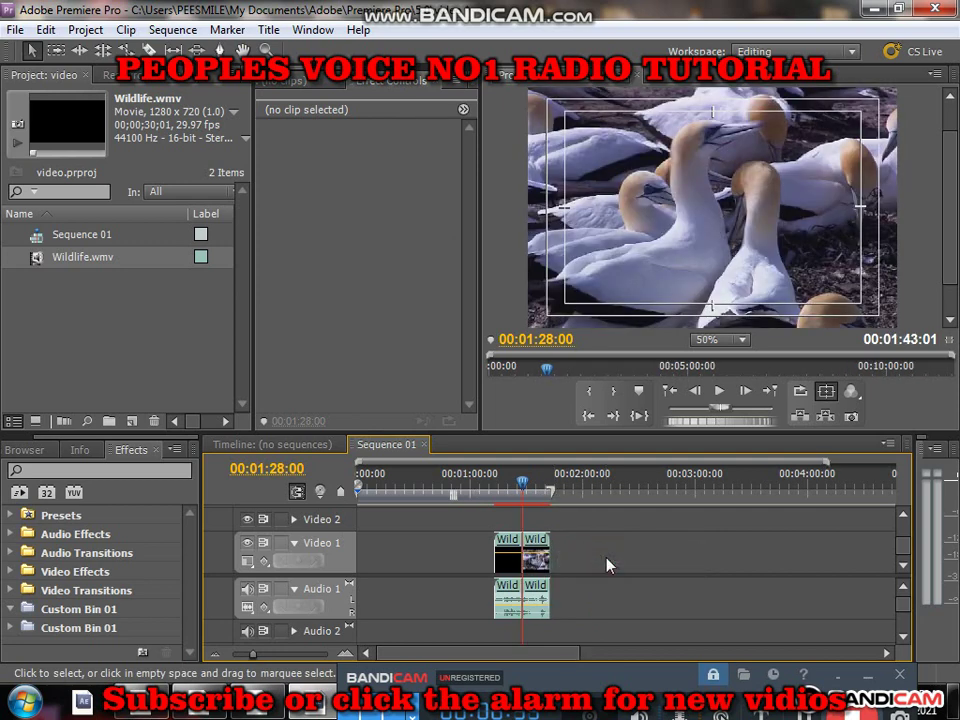
Look into the Audio Effects and Audio Transitions folders, and expand the 3D Motion folder under Video Transitions
click(11, 536)
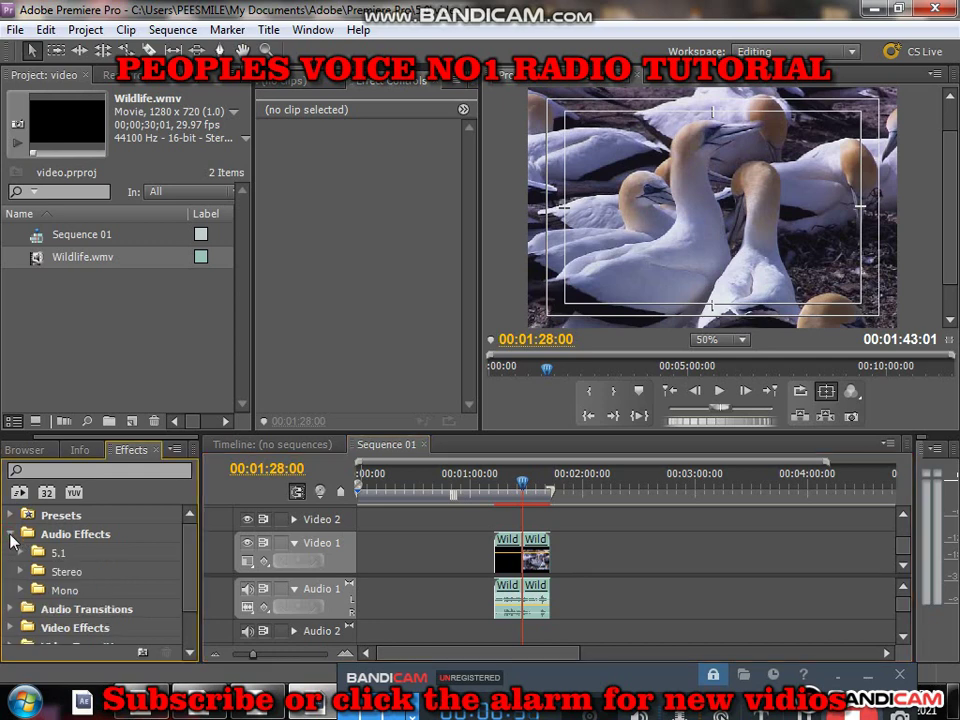
click(11, 536)
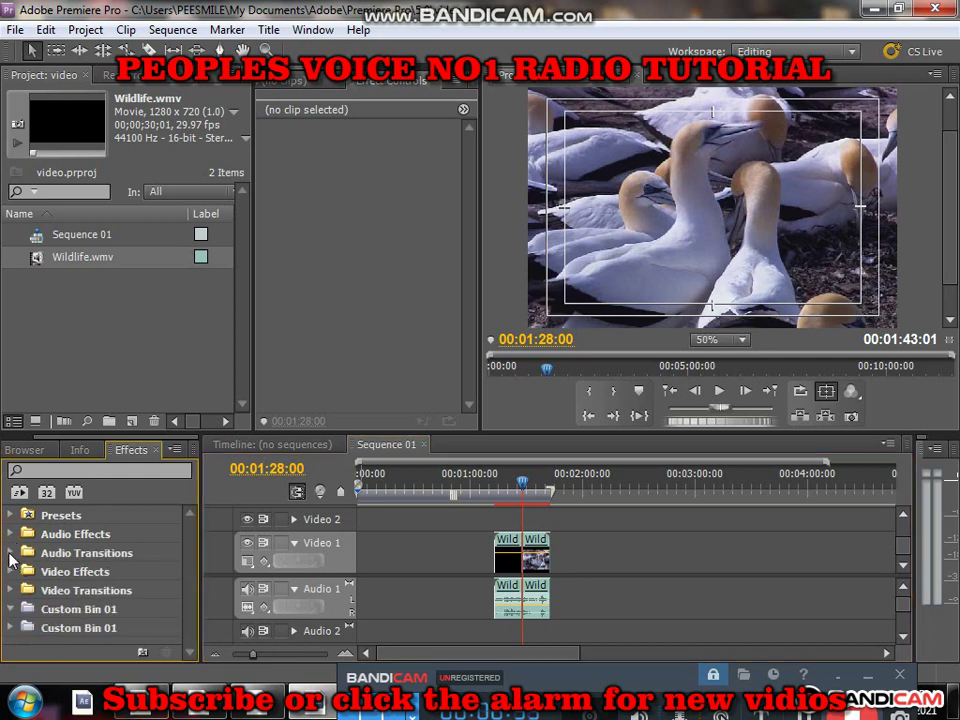
click(11, 553)
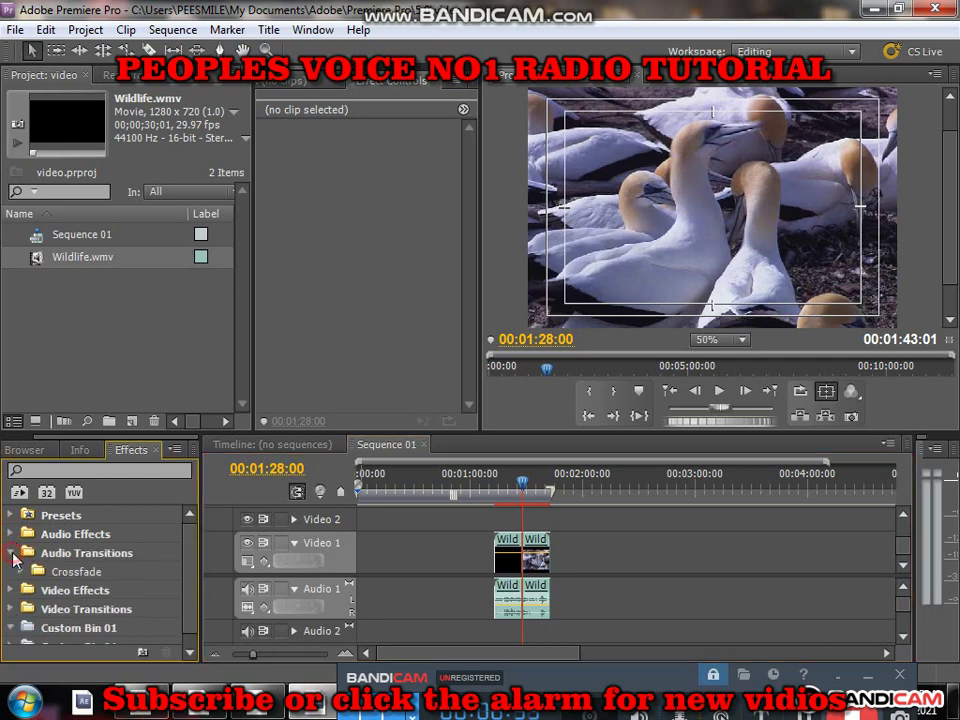
click(12, 553)
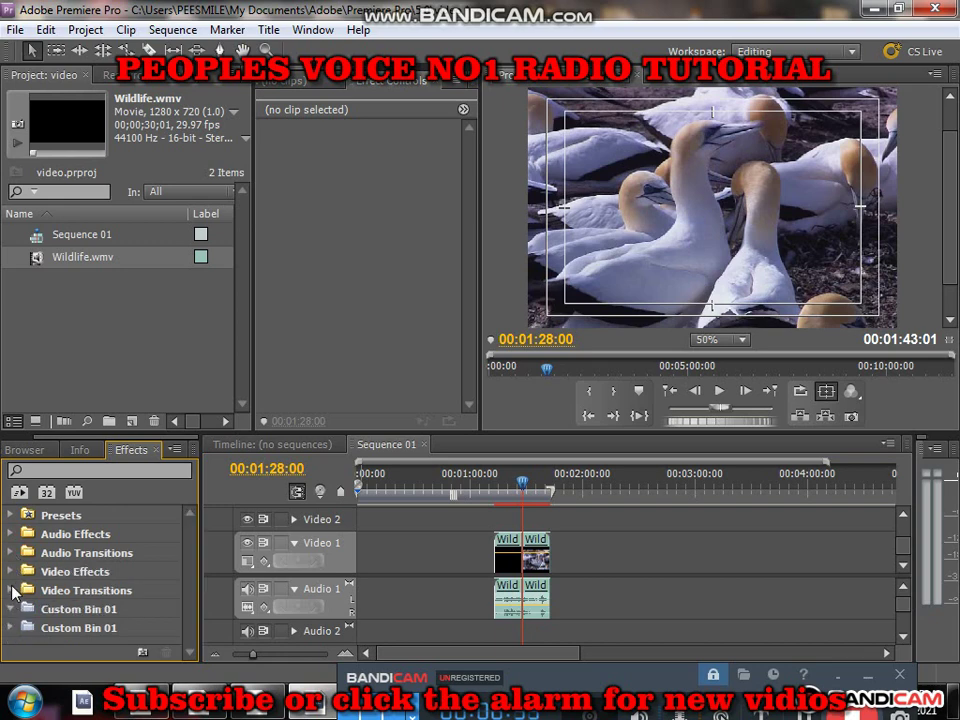
click(12, 590)
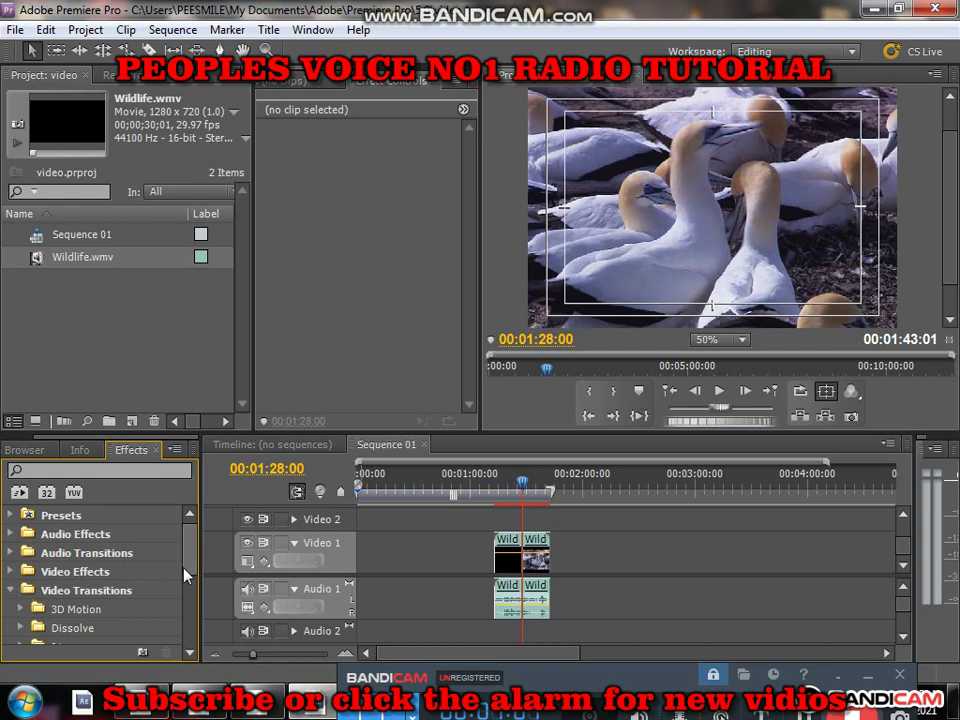
drag(188, 563, 190, 585)
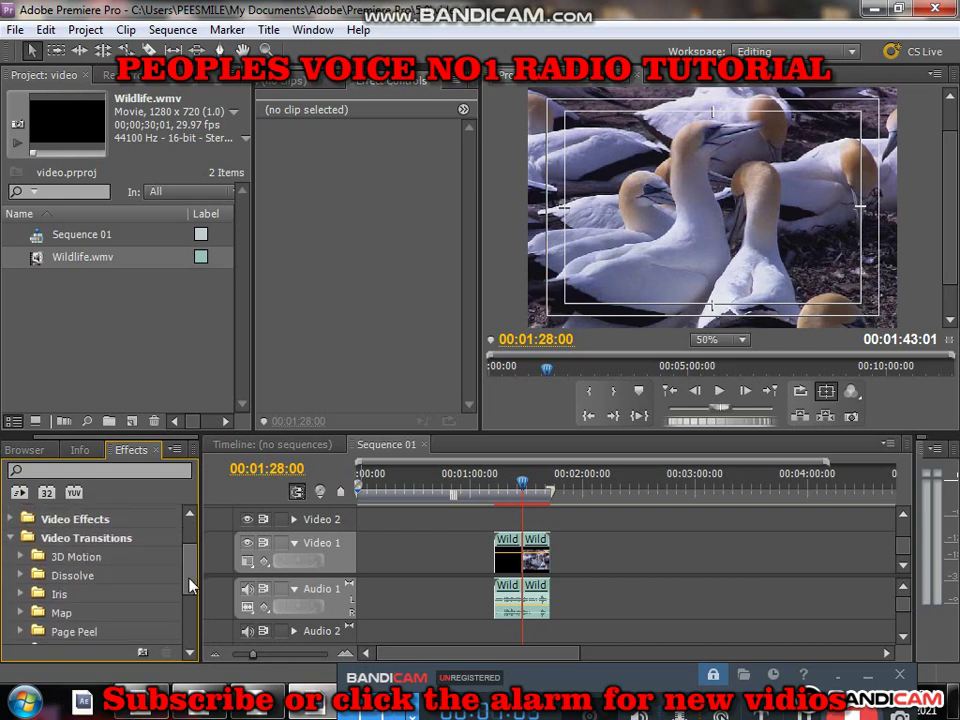
click(20, 556)
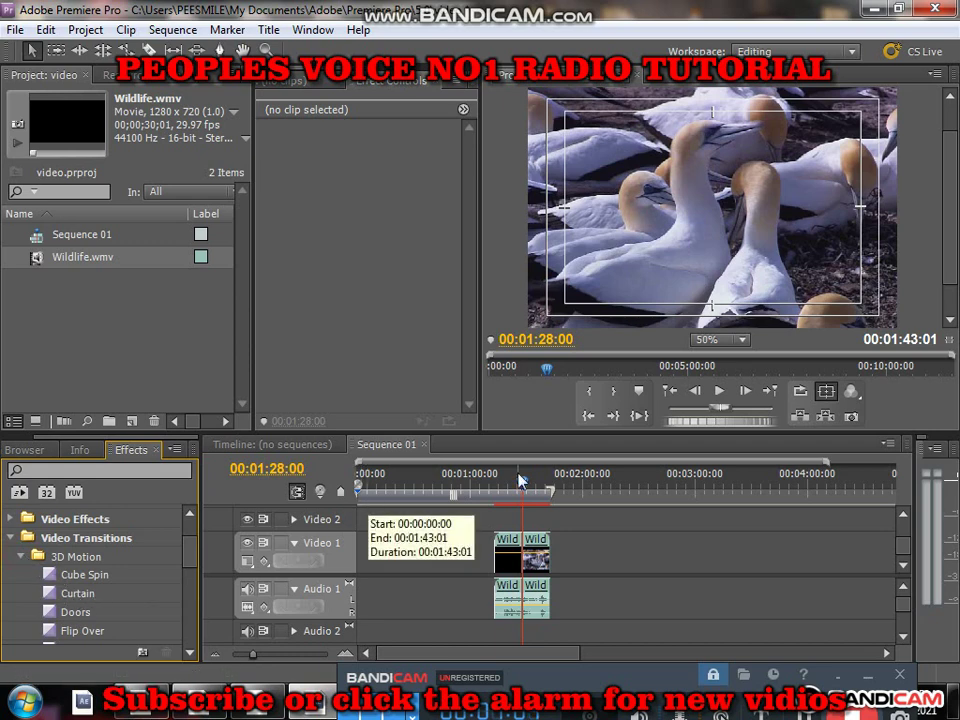
Play the sequence from 00:01:23:00 past the cut, enlarging the timeline around both Wildlife pieces, and stop playback
drag(522, 484, 516, 487)
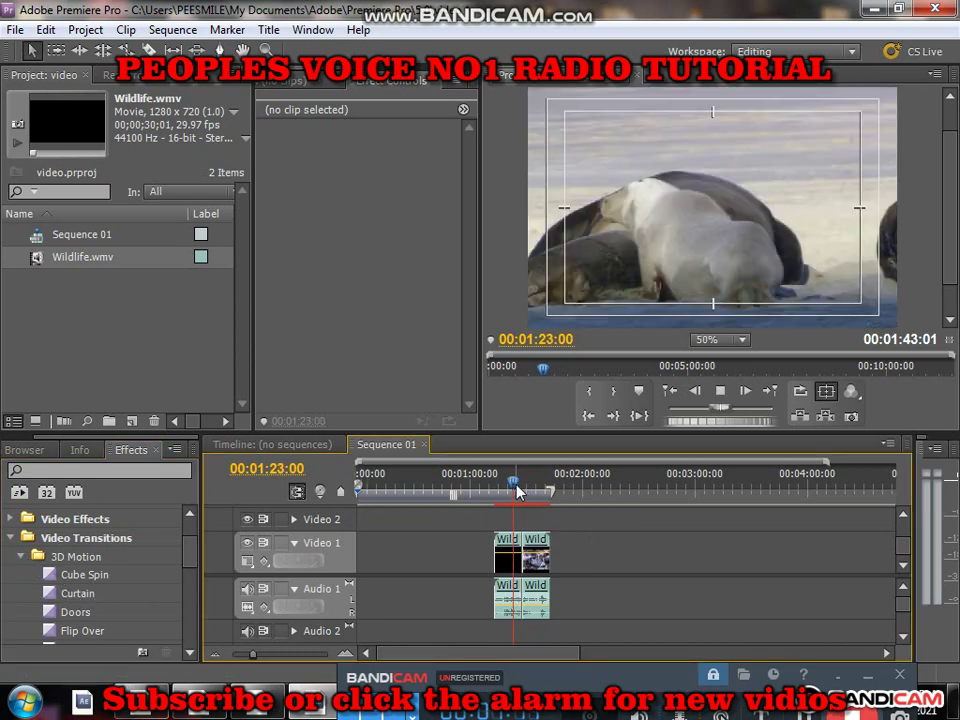
key(space)
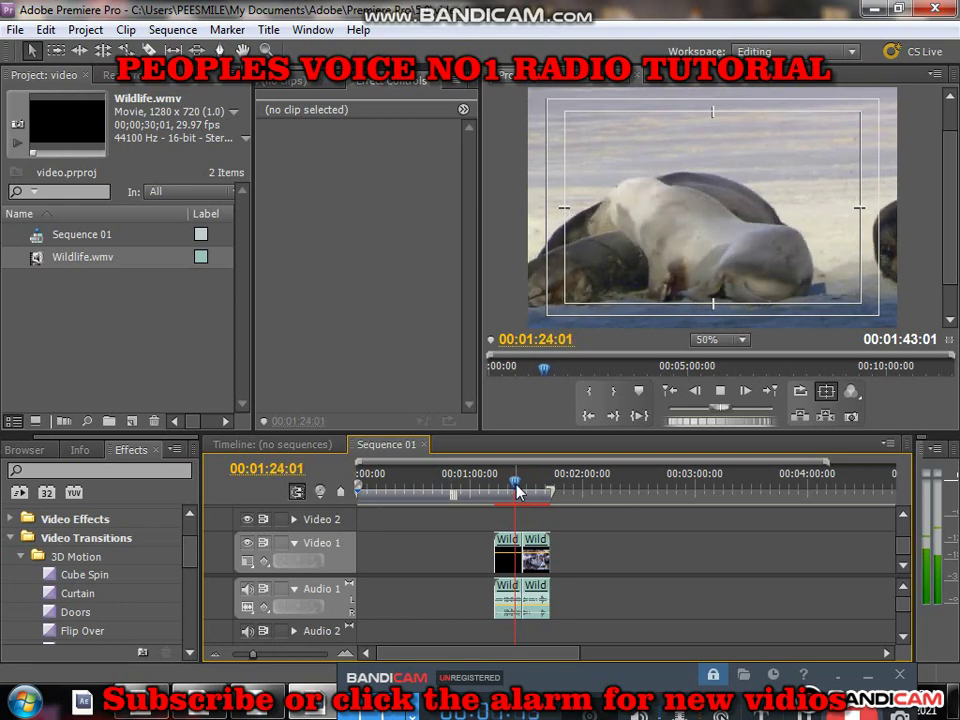
key(equal)
key(equal)
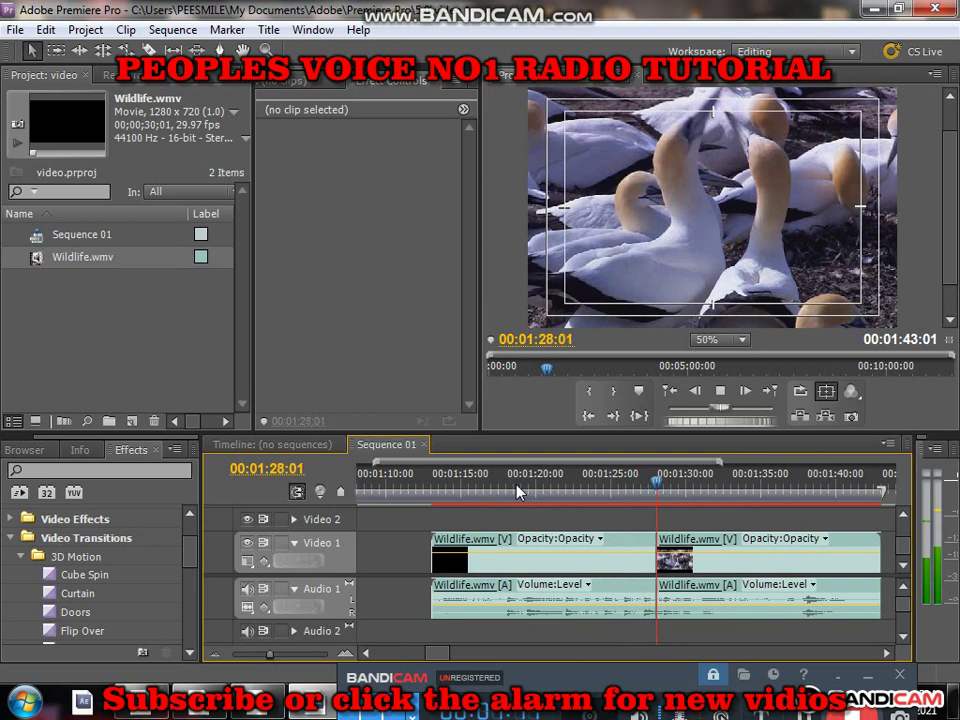
key(space)
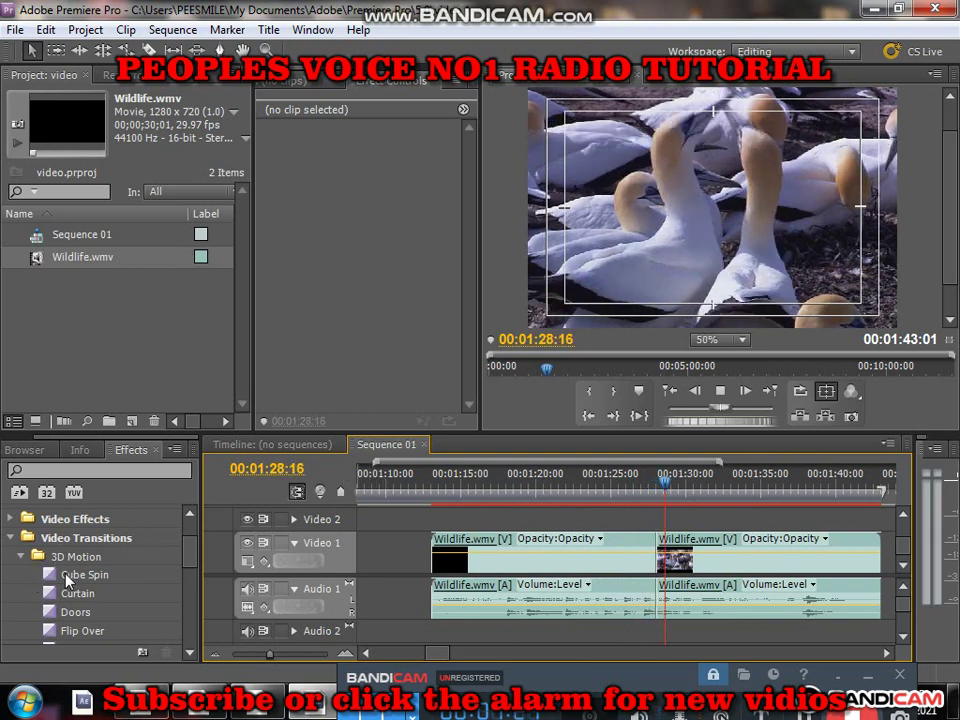
Apply the Cube Spin transition to the cut between the two Wildlife pieces on Video 1
drag(65, 578, 658, 545)
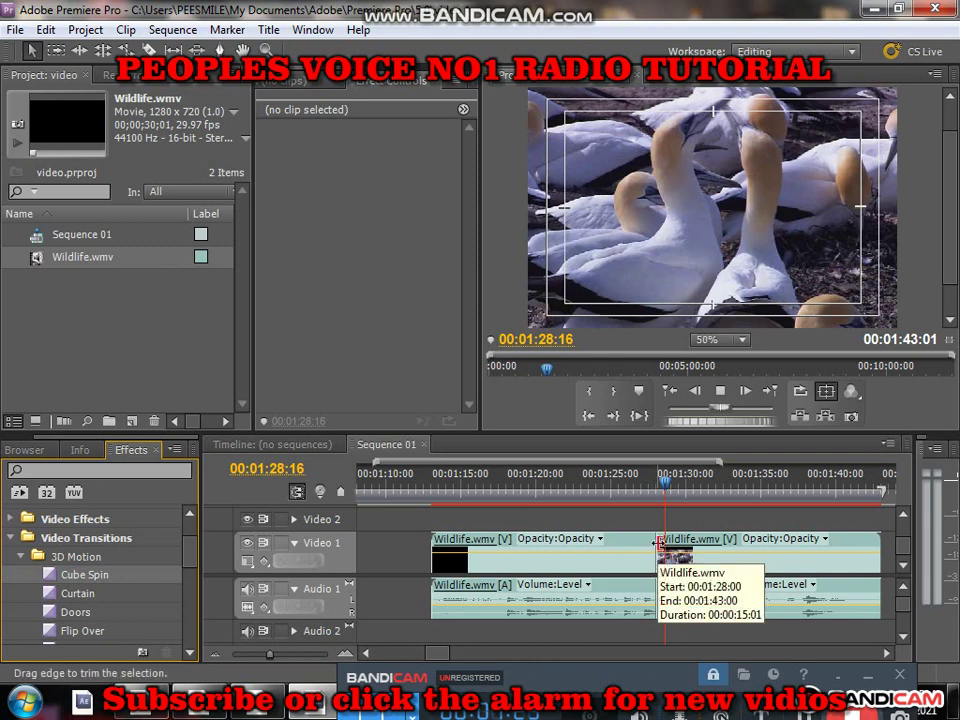
click(645, 485)
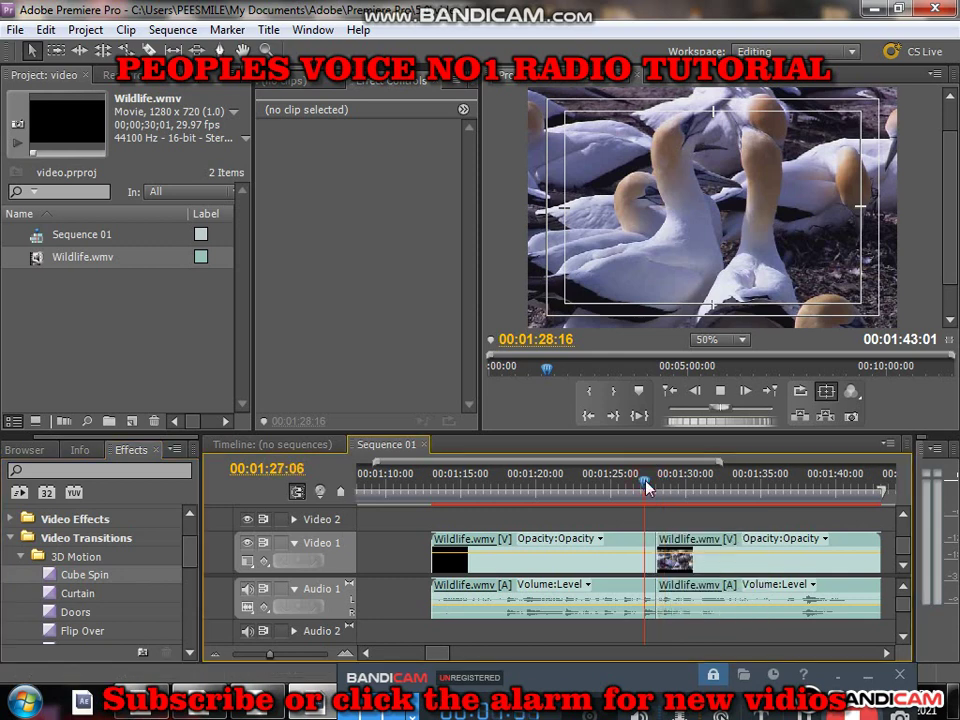
click(633, 486)
mouse_move(643, 492)
mouse_down()
mouse_move(713, 500)
mouse_move(643, 496)
mouse_up()
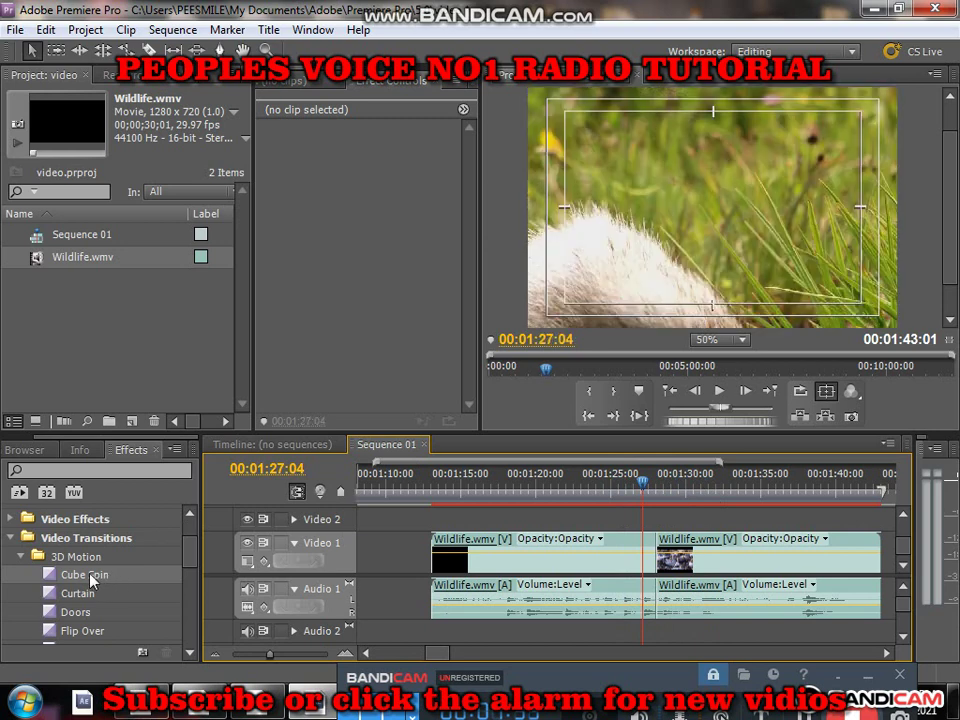
drag(92, 577, 651, 557)
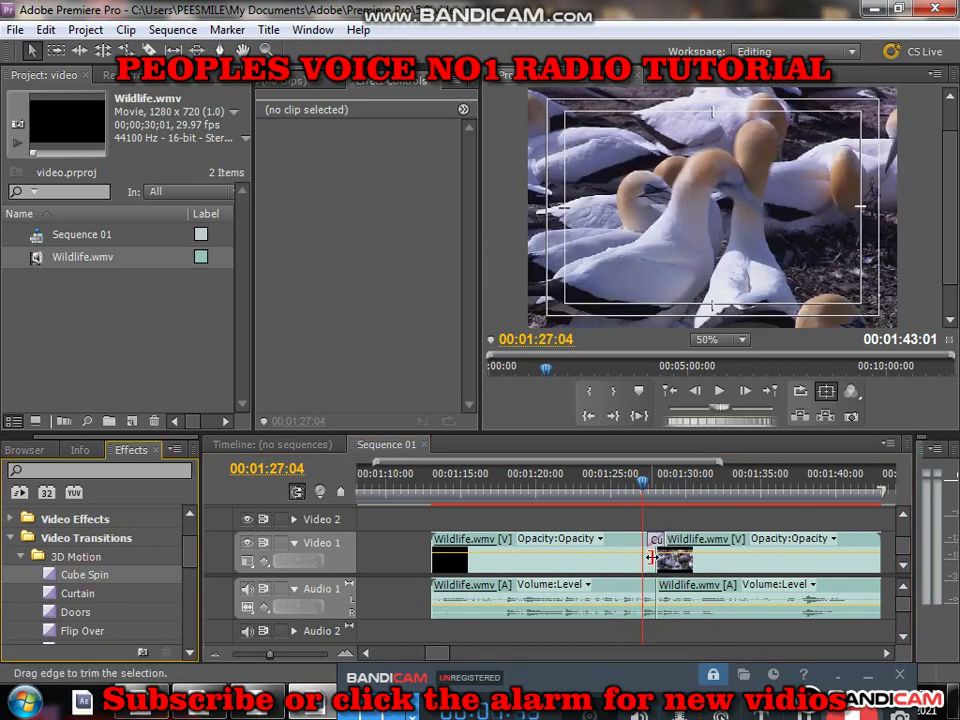
Play the sequence from 00:01:25:09 through the Cube Spin transition, stop playback and return the playhead to 00:01:27:06
click(652, 486)
drag(654, 489, 618, 491)
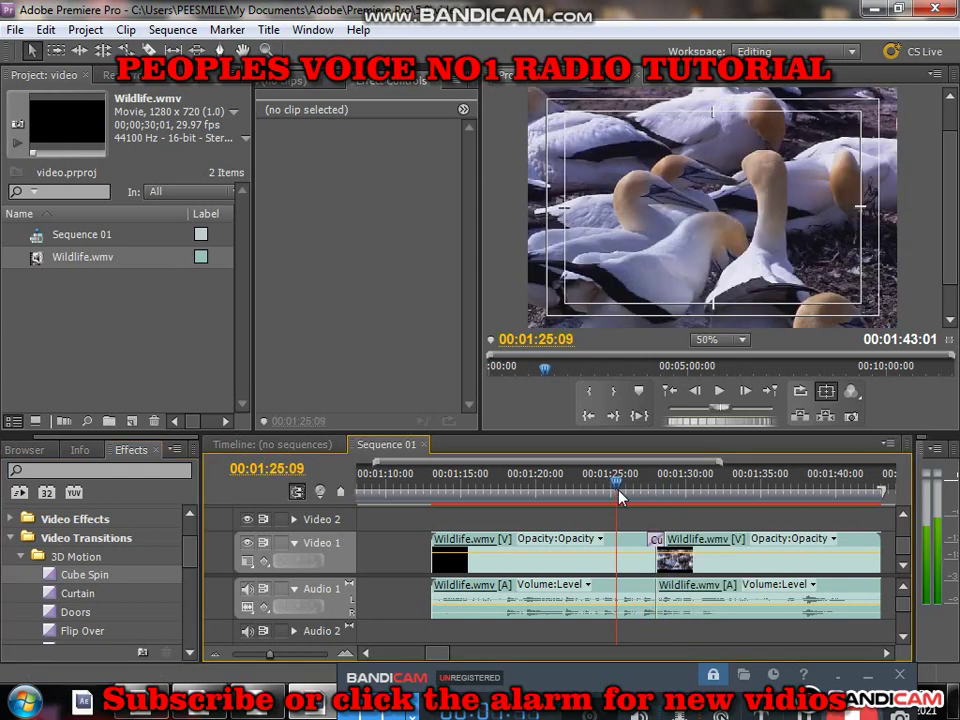
key(space)
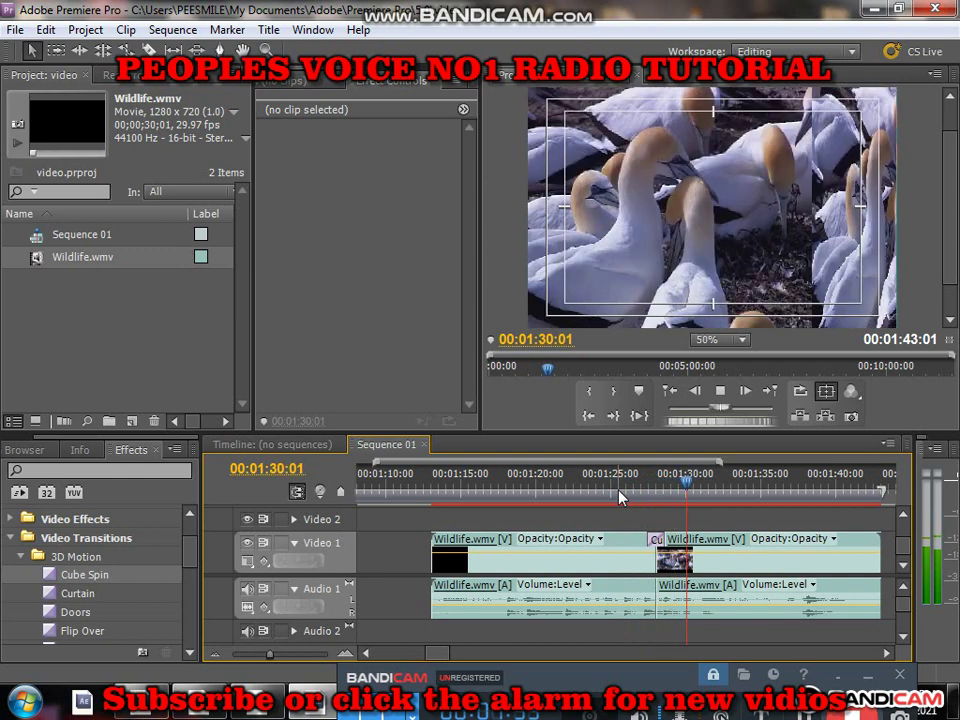
click(644, 492)
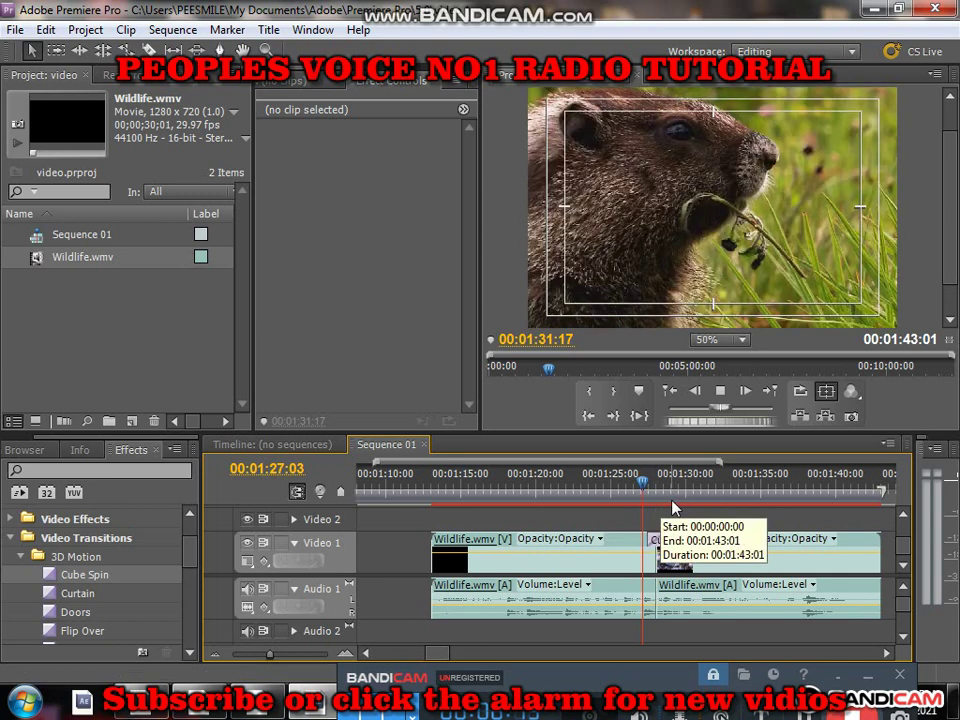
key(space)
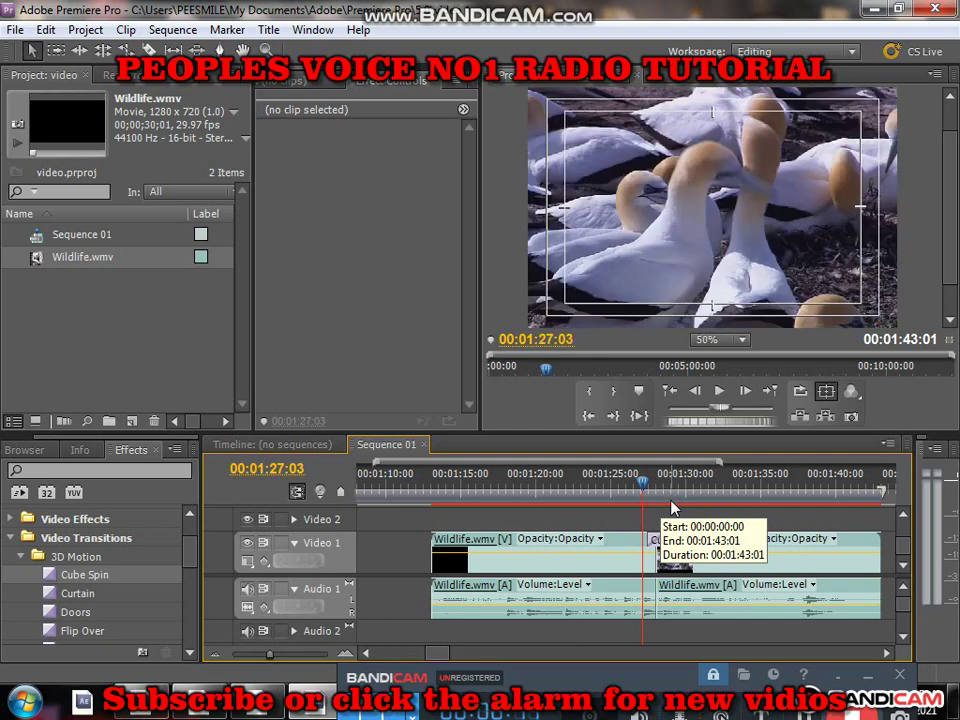
mouse_move(635, 490)
mouse_down()
mouse_move(600, 497)
mouse_move(657, 500)
mouse_move(643, 507)
mouse_up()
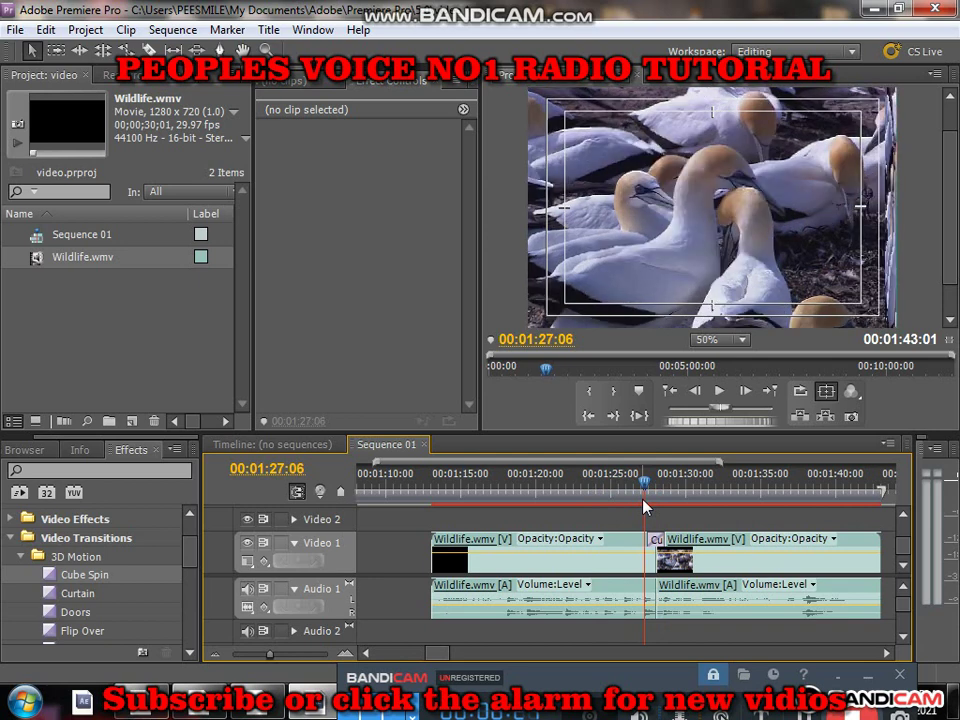
Collapse the Video Transitions folders, look through the Color Correction effects under Video Effects, and collapse Video Effects again
click(20, 558)
click(11, 538)
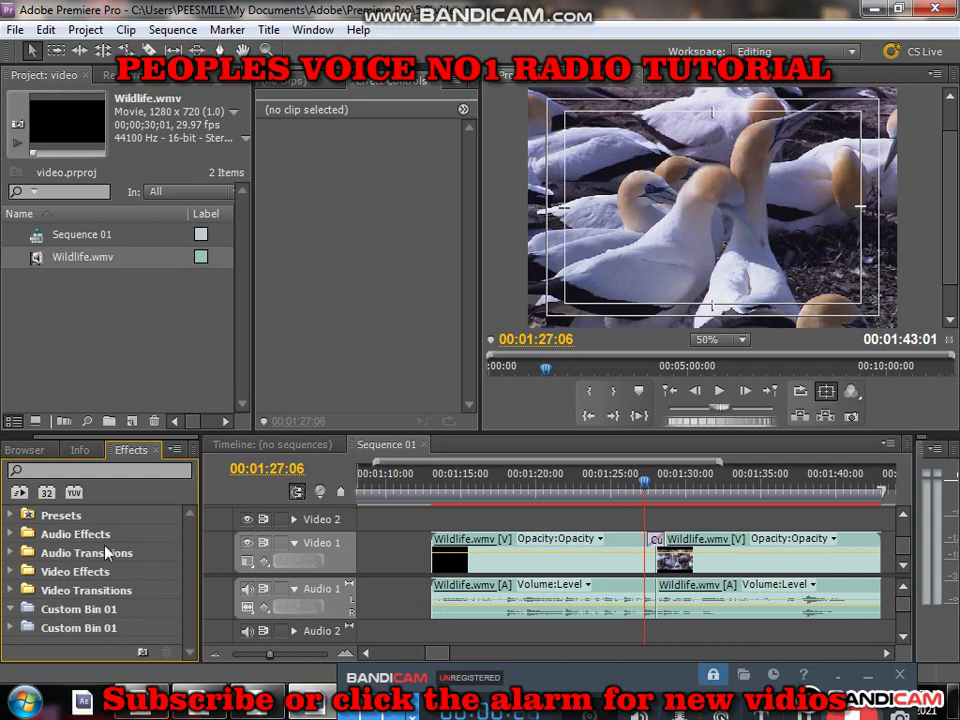
click(12, 574)
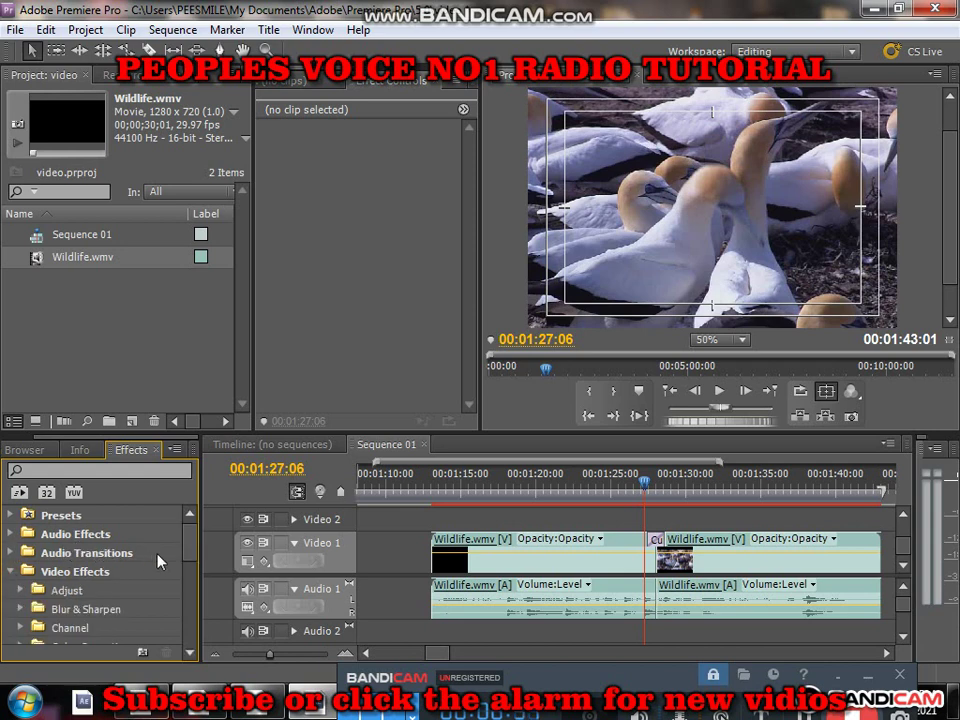
drag(190, 550, 193, 565)
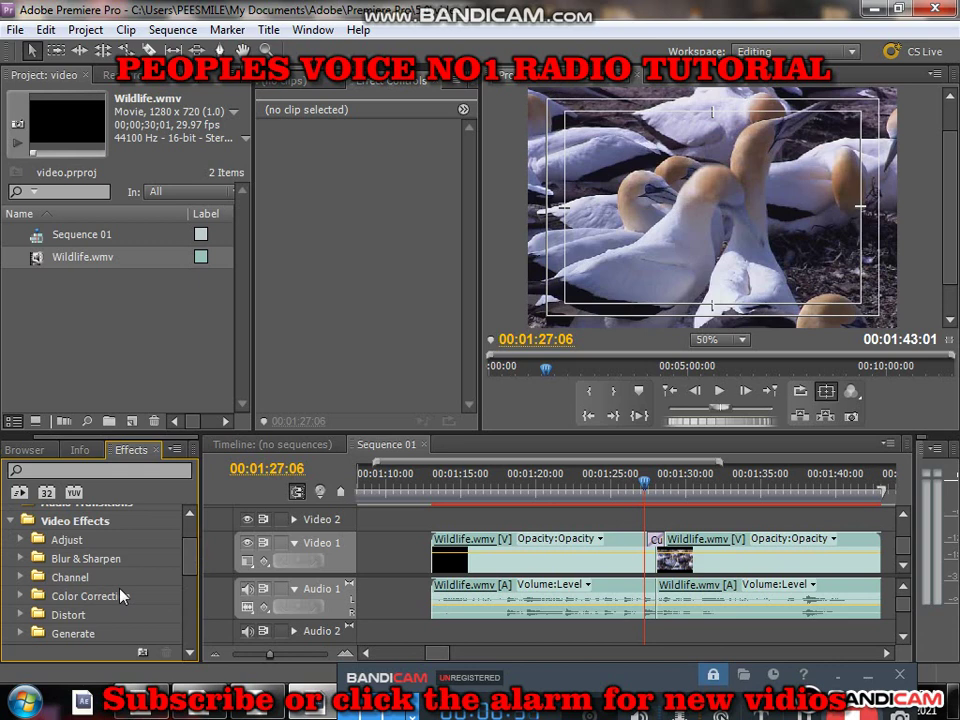
click(22, 596)
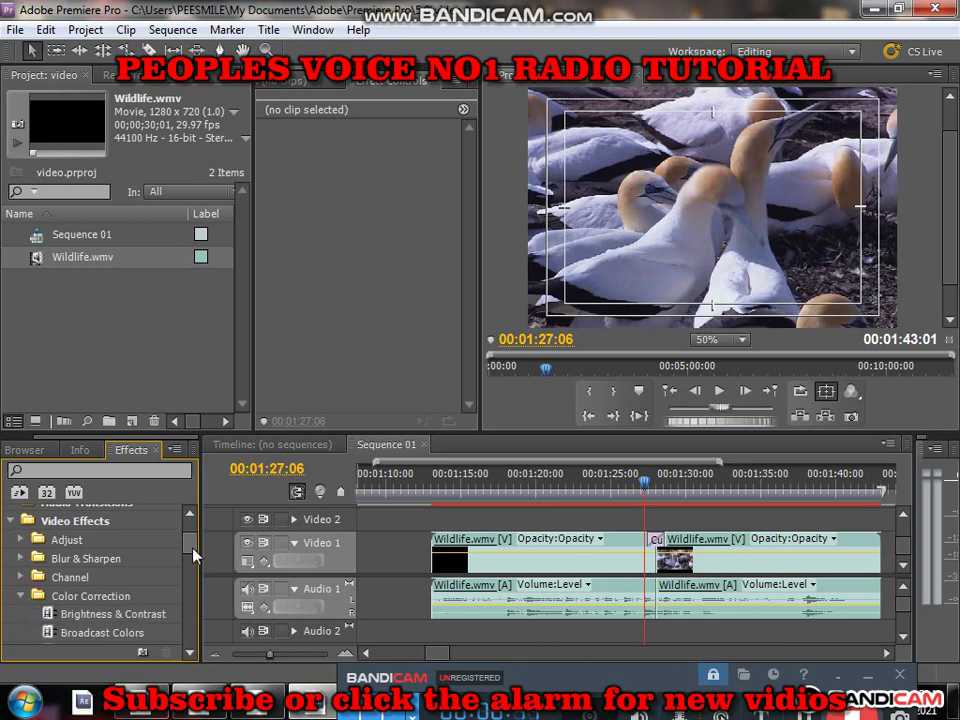
scroll(193, 555, down, 1)
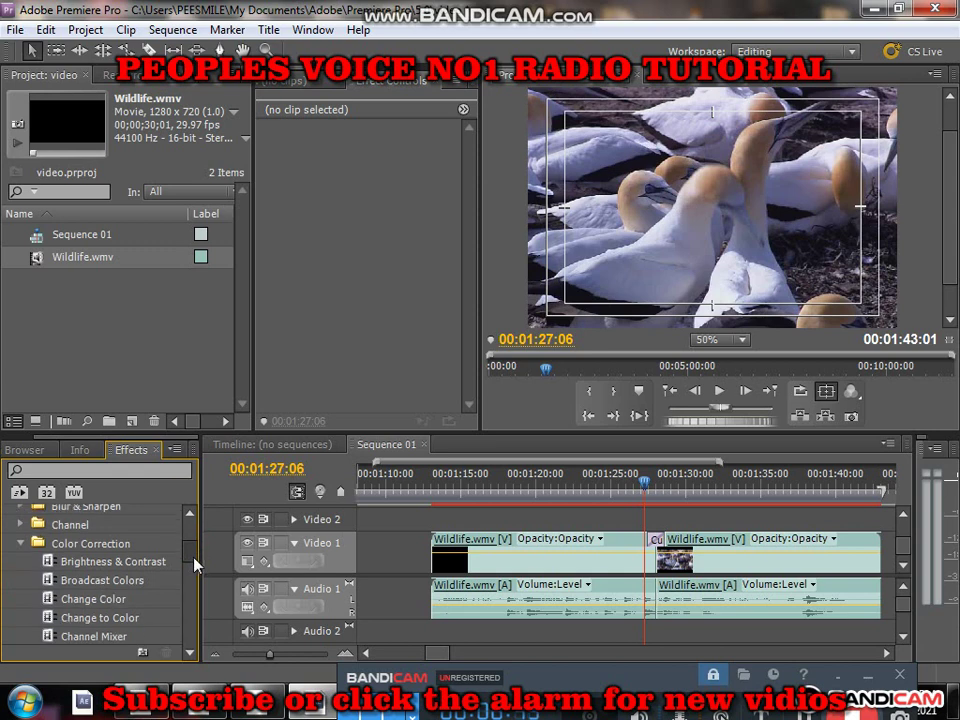
scroll(193, 563, down, 1)
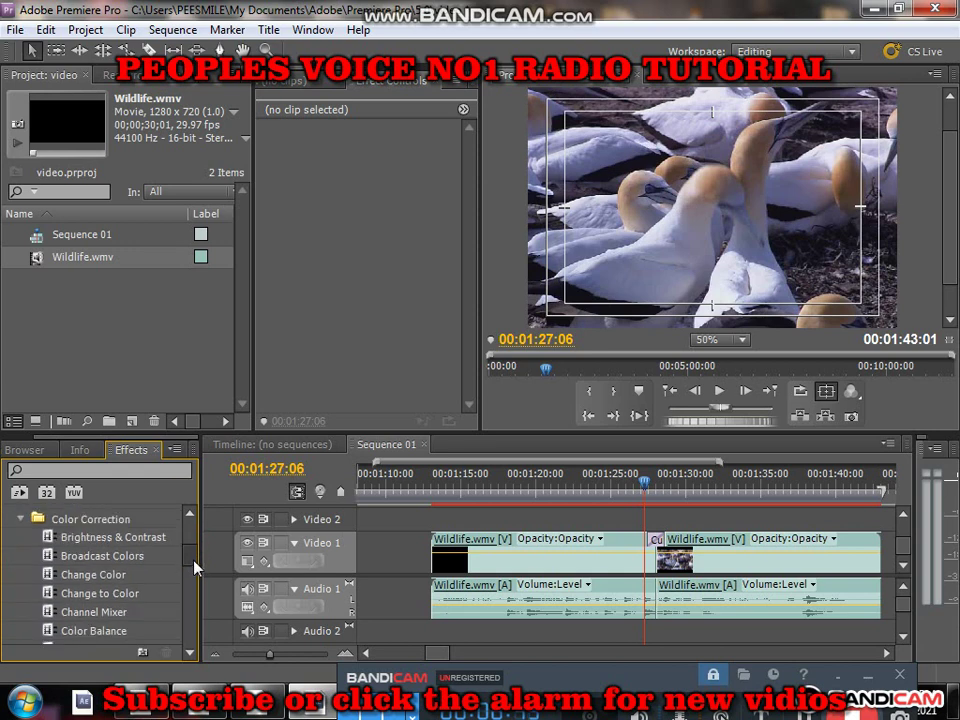
drag(193, 566, 193, 497)
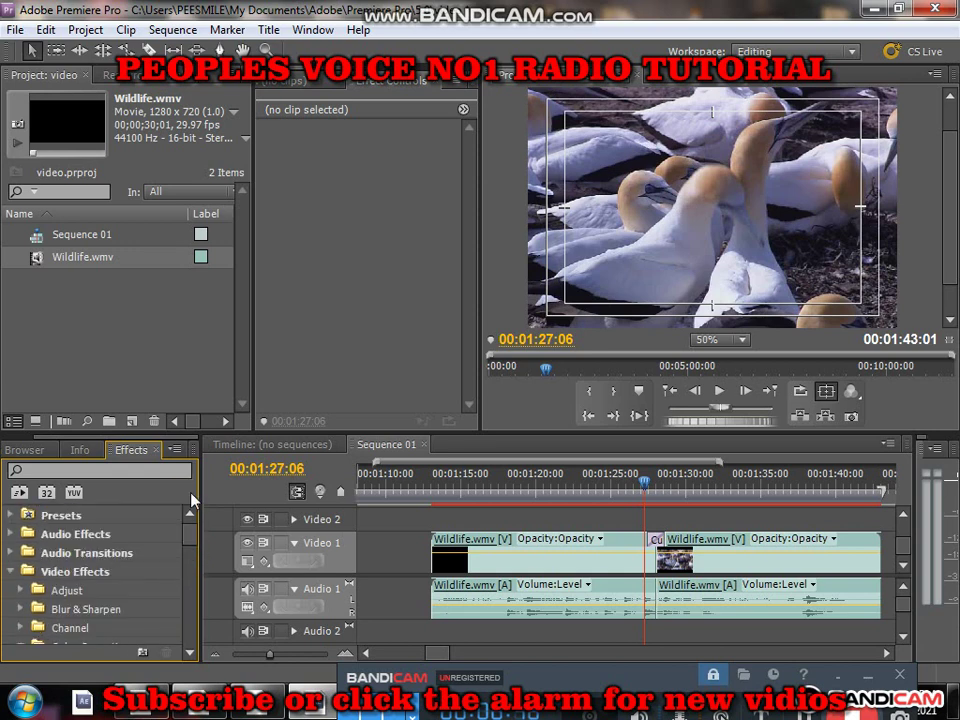
click(12, 571)
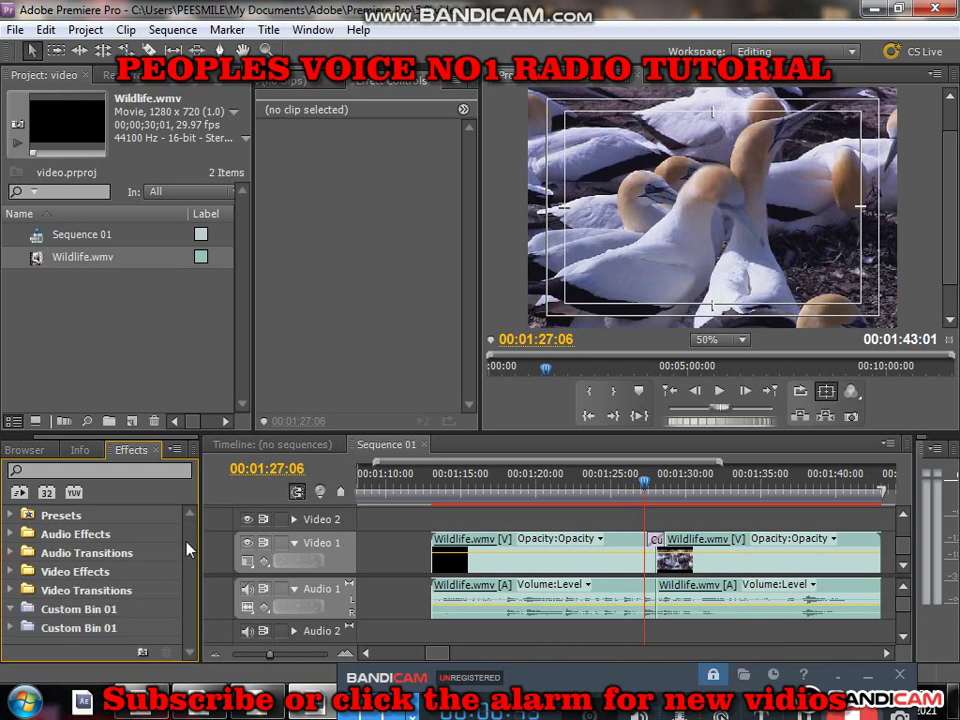